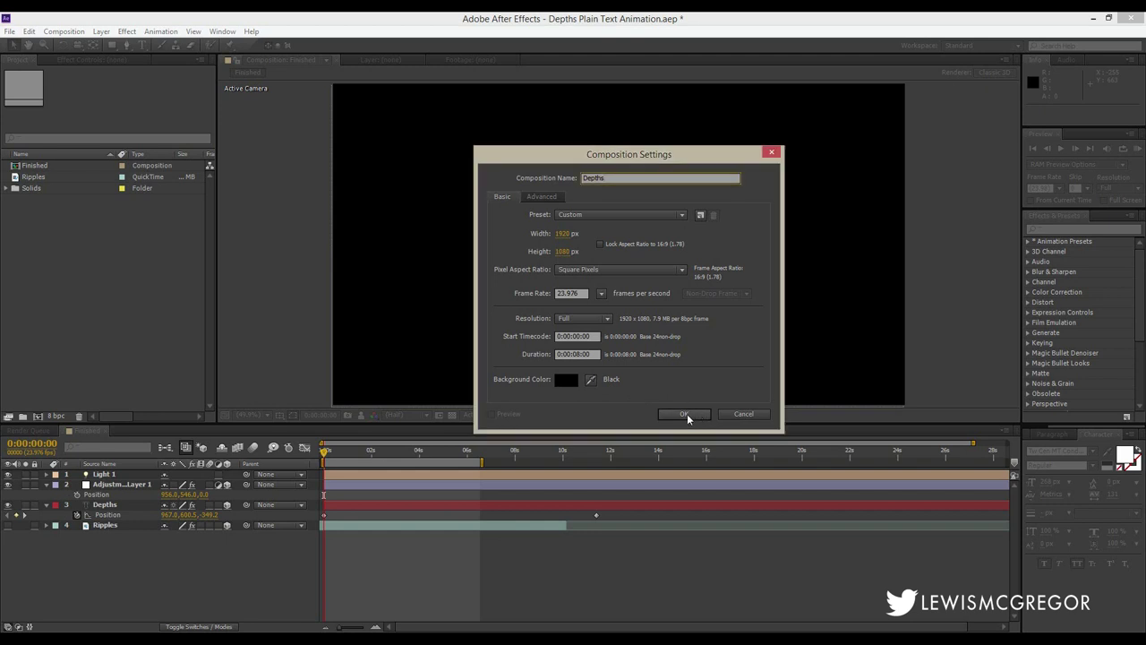
Step: Create the 8-second, 1920 × 1080 Depths composition and place the text DEPTHS near the centre of the frame
click(686, 414)
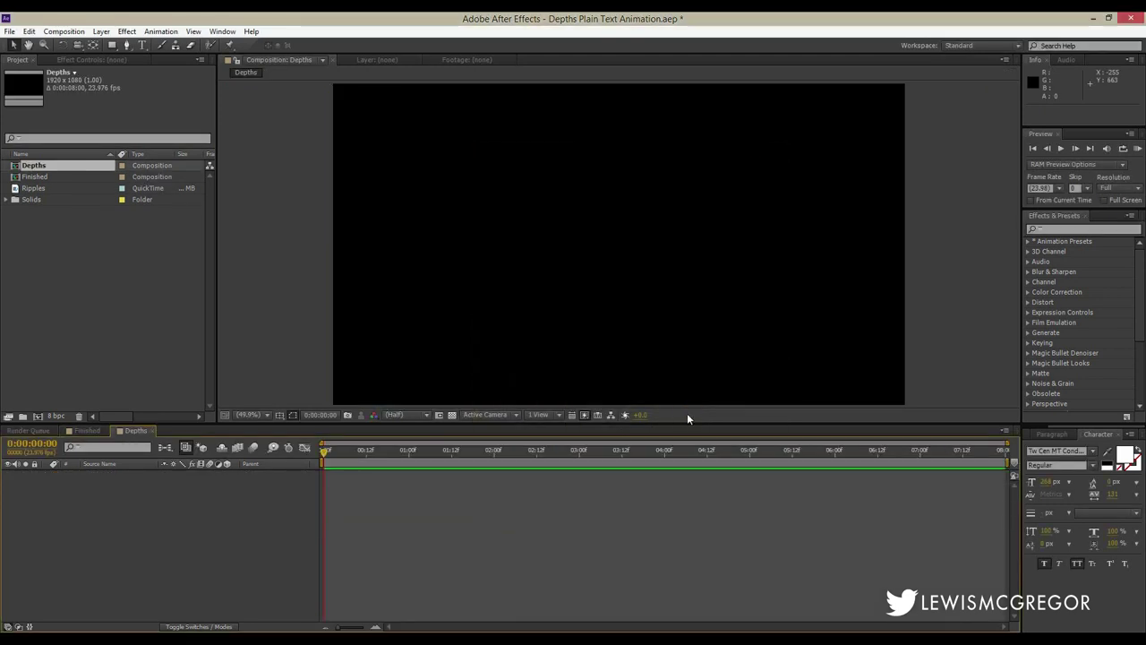
click(143, 45)
click(449, 224)
text(DEPTHS)
key(KP_Enter)
drag(552, 279, 627, 225)
key(alt+Right)
key(alt+Right)
key(alt+Right)
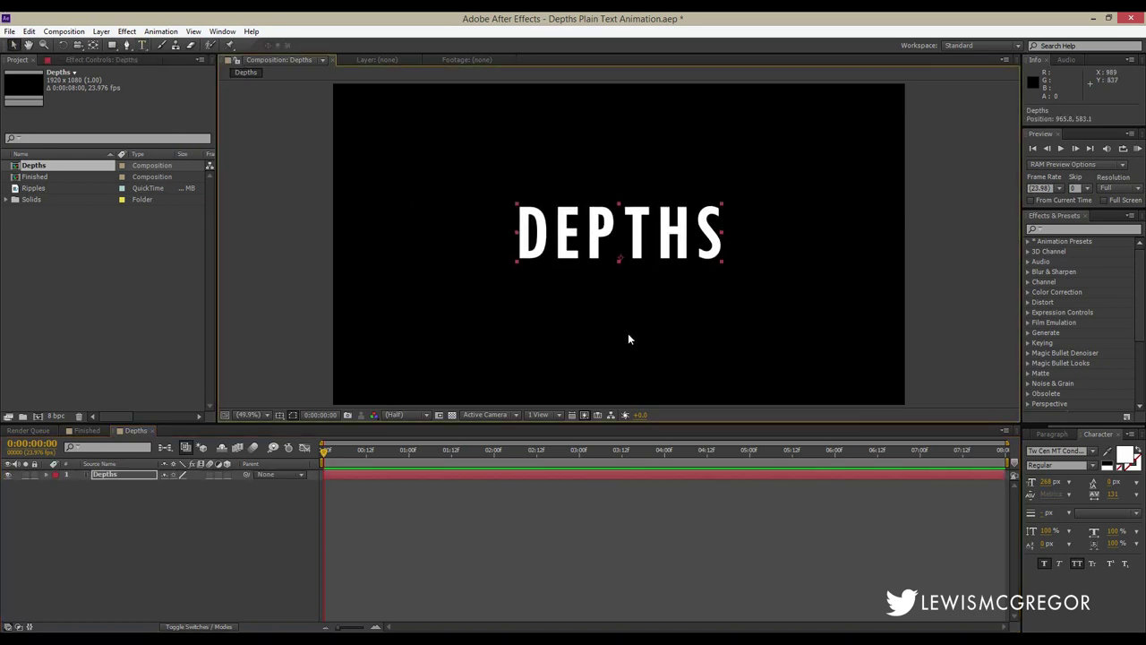
Step: Make the text layer 3D and keyframe its Z position from 1608 at the start to -355 at 0:00:06:03
click(228, 474)
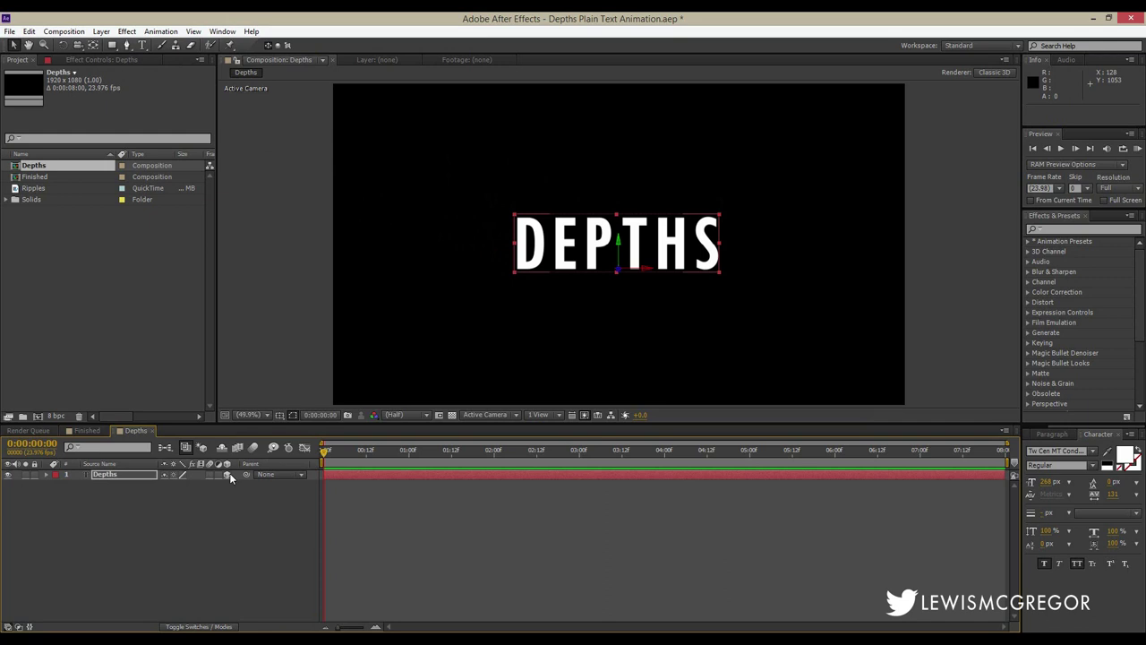
key(p)
drag(211, 487, 235, 487)
click(846, 451)
drag(213, 492, 170, 491)
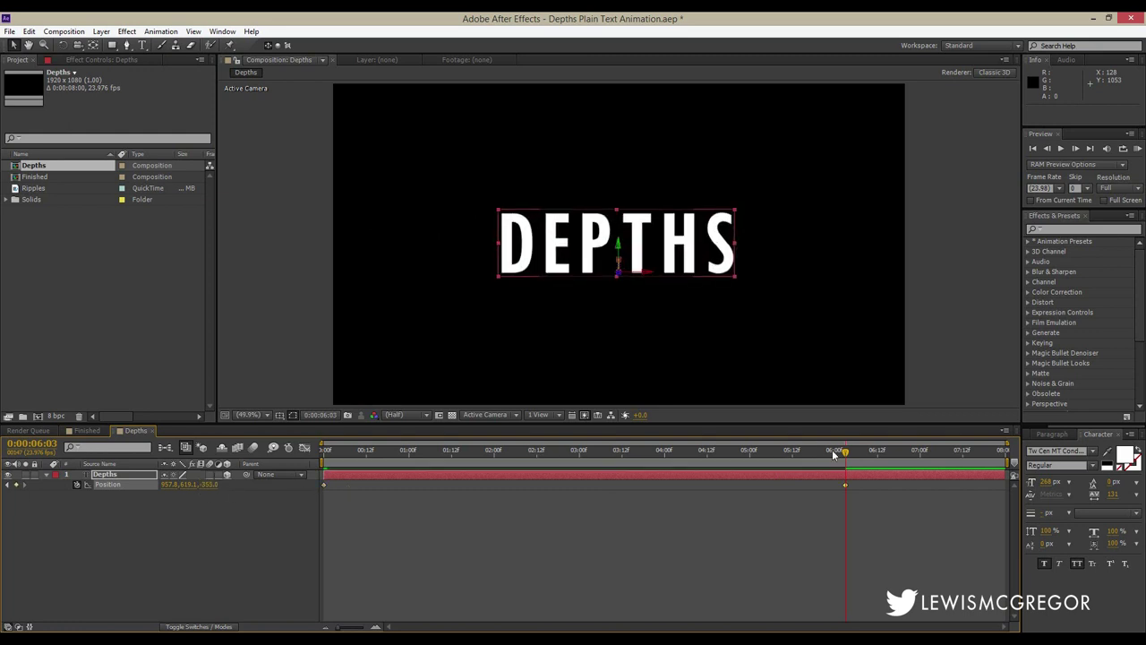
Step: Scrub through and RAM-preview the text's movement towards the camera
drag(832, 455, 360, 458)
click(1138, 149)
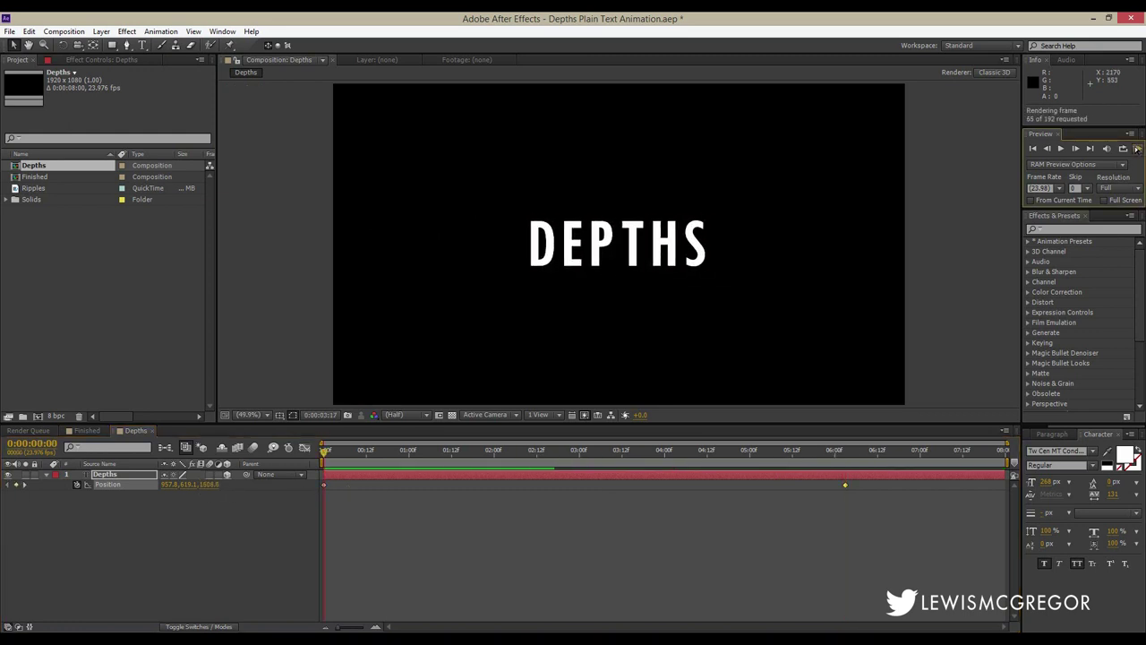
click(1138, 149)
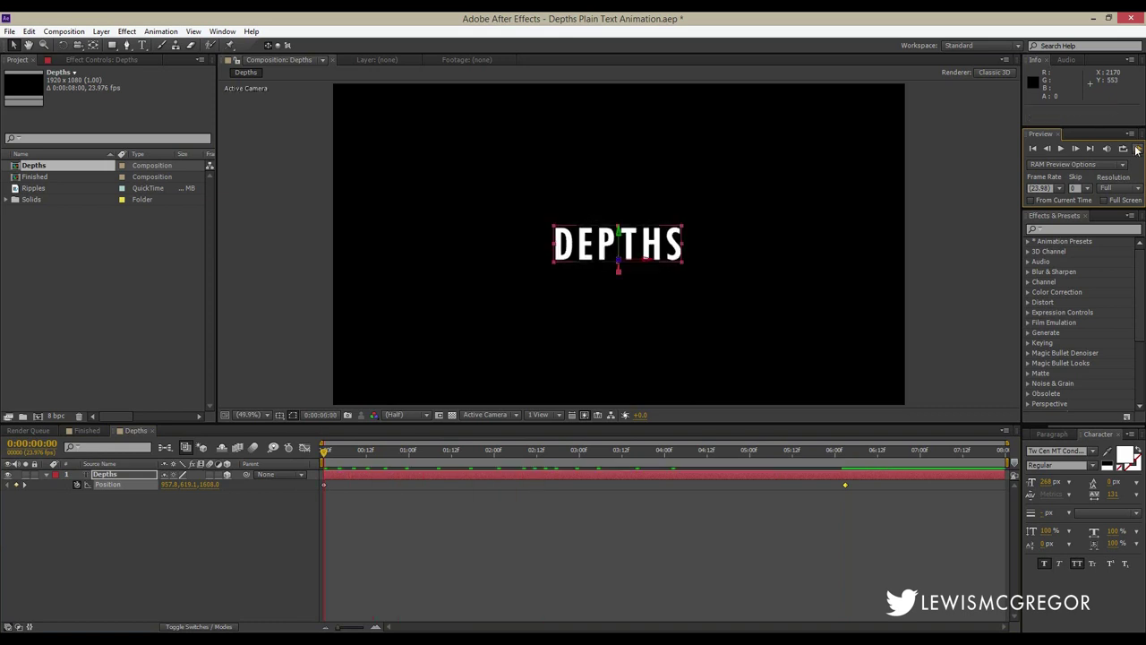
click(185, 548)
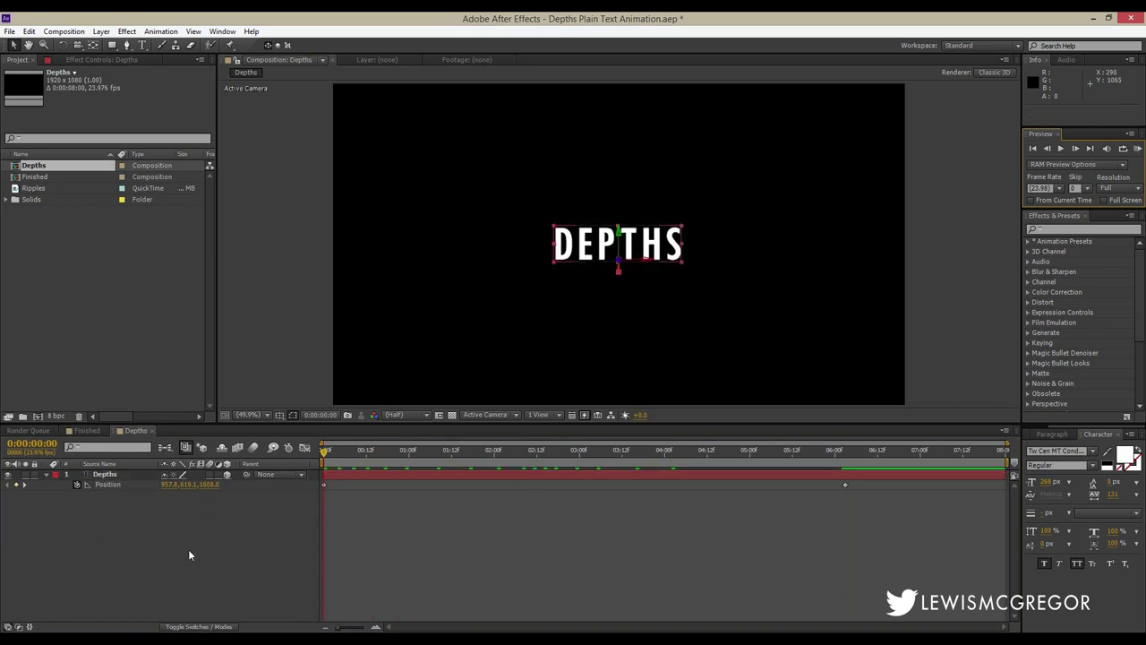
Step: Expand the Depths text layer's properties and add a Tracking animator to it
click(51, 484)
click(47, 474)
click(48, 475)
click(232, 484)
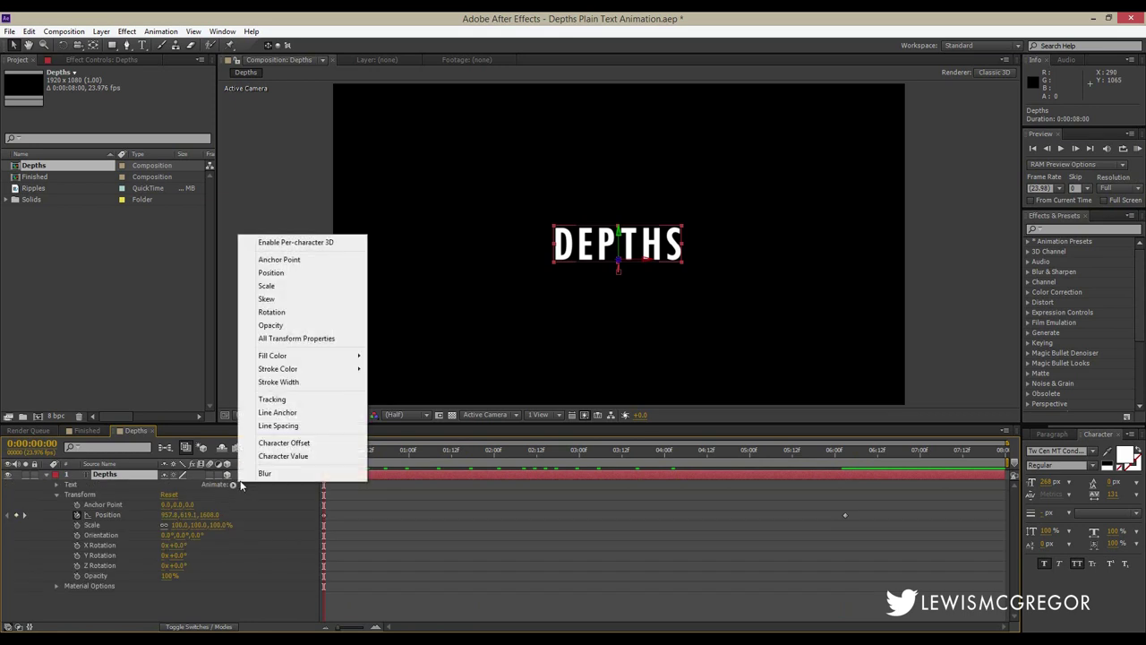
click(273, 397)
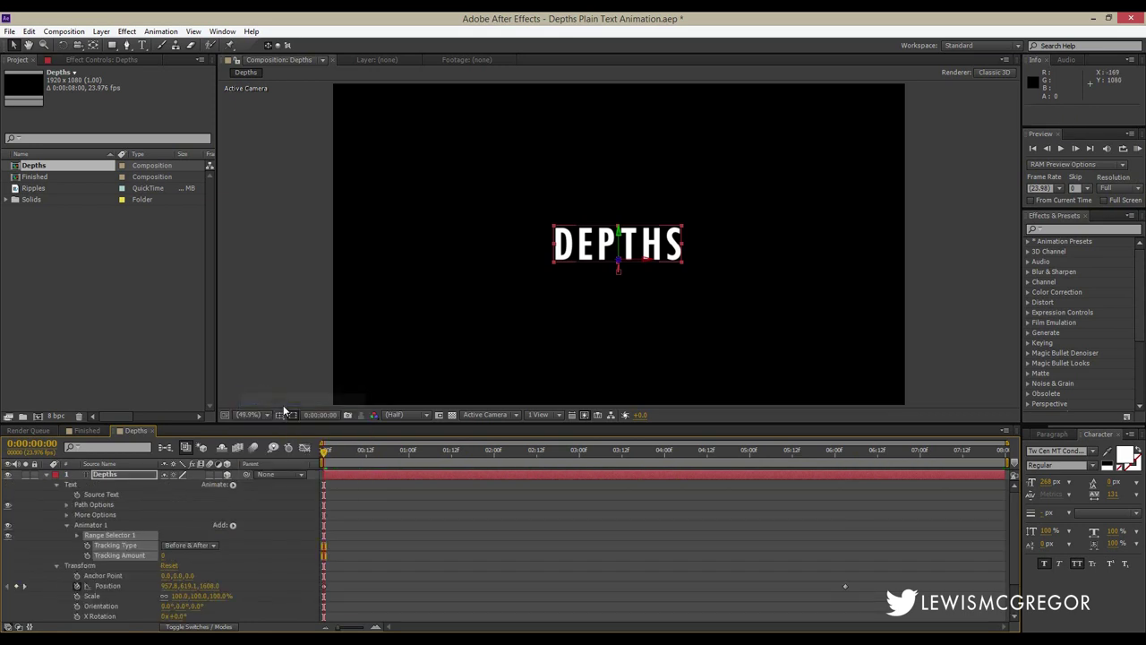
Step: Try out a wider Tracking Amount on the text and reset it to 0
click(165, 555)
click(186, 544)
click(261, 546)
mouse_move(163, 556)
mouse_down()
mouse_move(232, 555)
mouse_move(54, 555)
mouse_move(296, 555)
mouse_move(13, 555)
mouse_move(165, 555)
mouse_up()
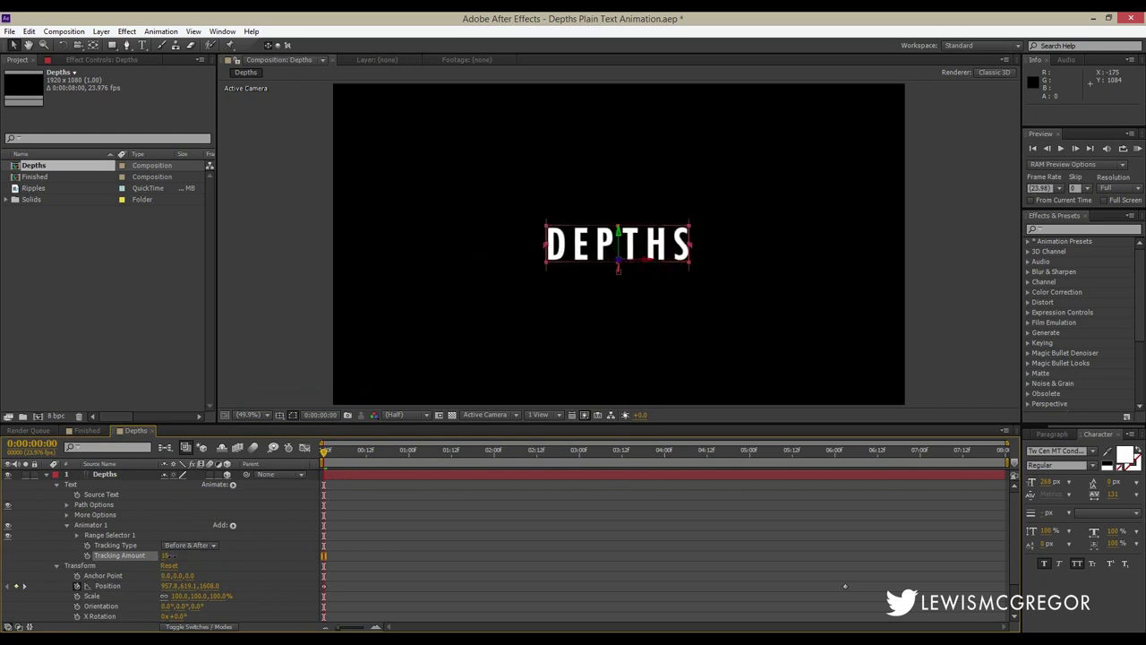
click(168, 555)
text(0)
key(Return)
Step: Keyframe Tracking Amount from 0 at the start to a wider spacing just after six seconds, and preview the animation
click(87, 555)
click(845, 449)
click(164, 555)
text(5)
key(Return)
drag(811, 452, 849, 465)
click(168, 555)
text(50)
key(Return)
key(Home)
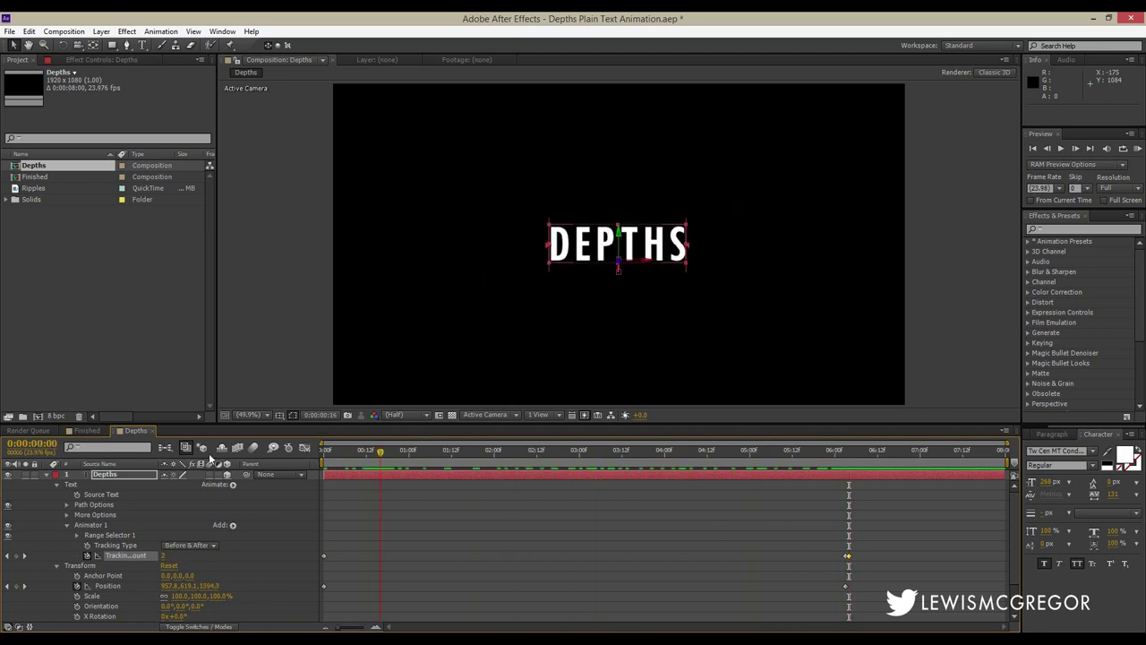
click(1137, 149)
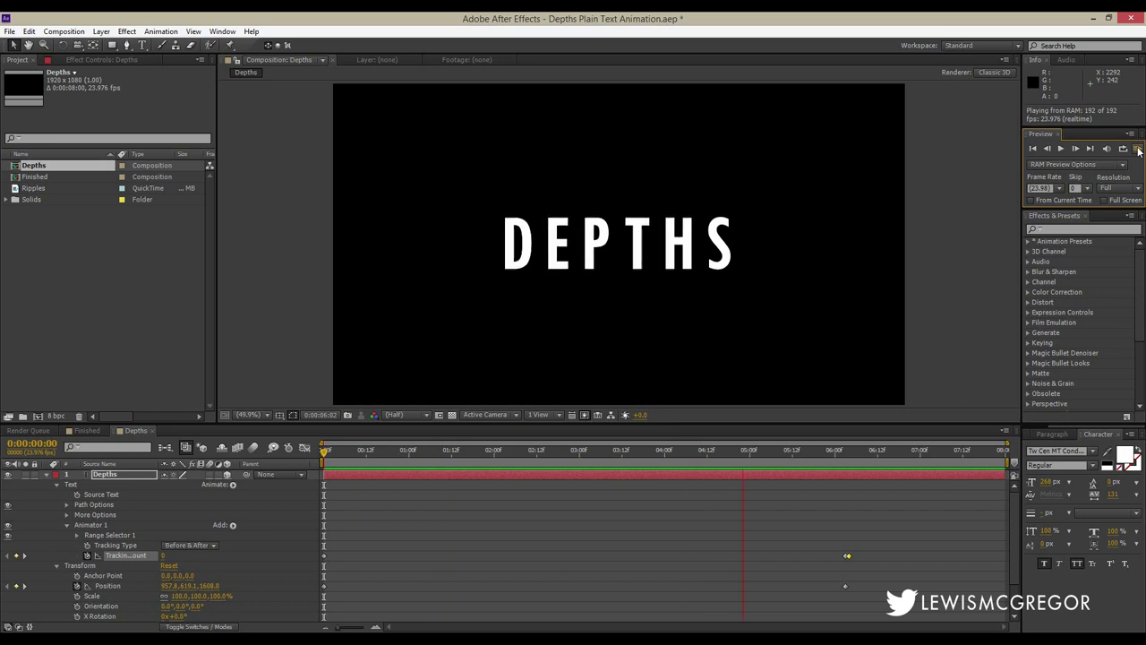
click(845, 553)
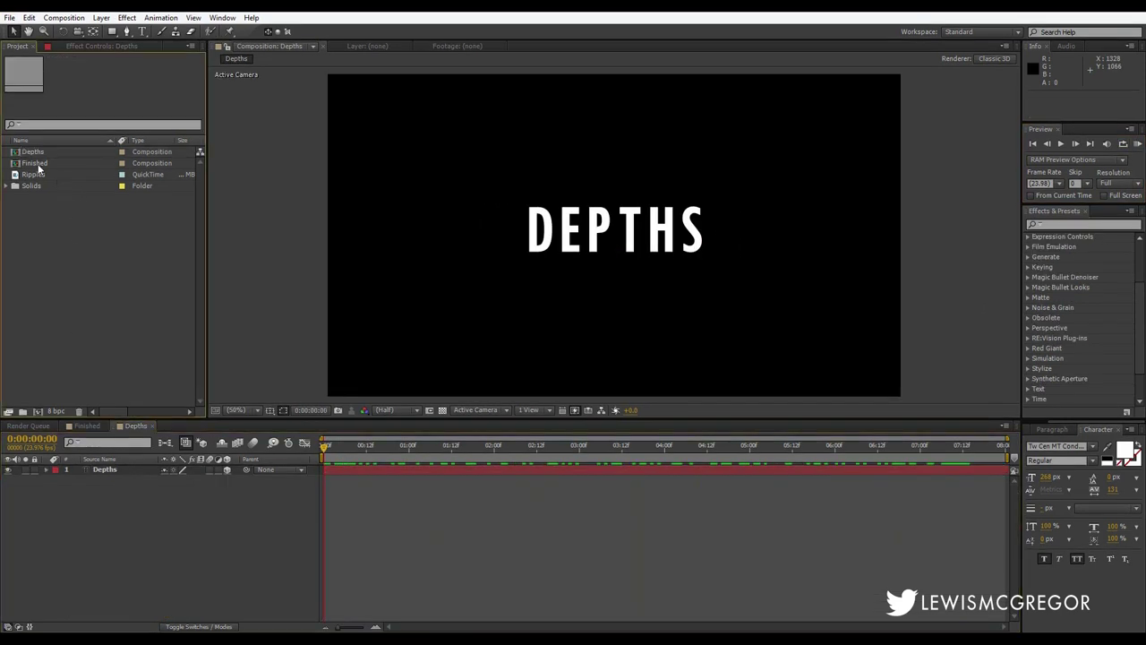
Step: Play the Ripples footage for review, place it beneath the Depths text layer and scrub to 0:00:04:17
double_click(34, 175)
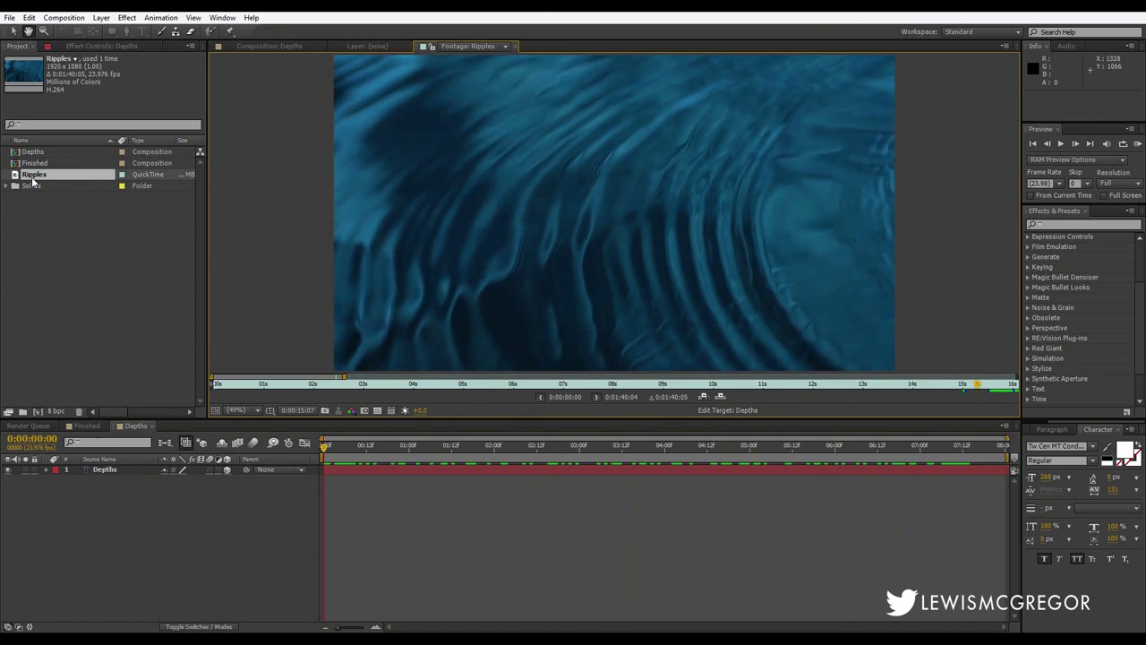
key(space)
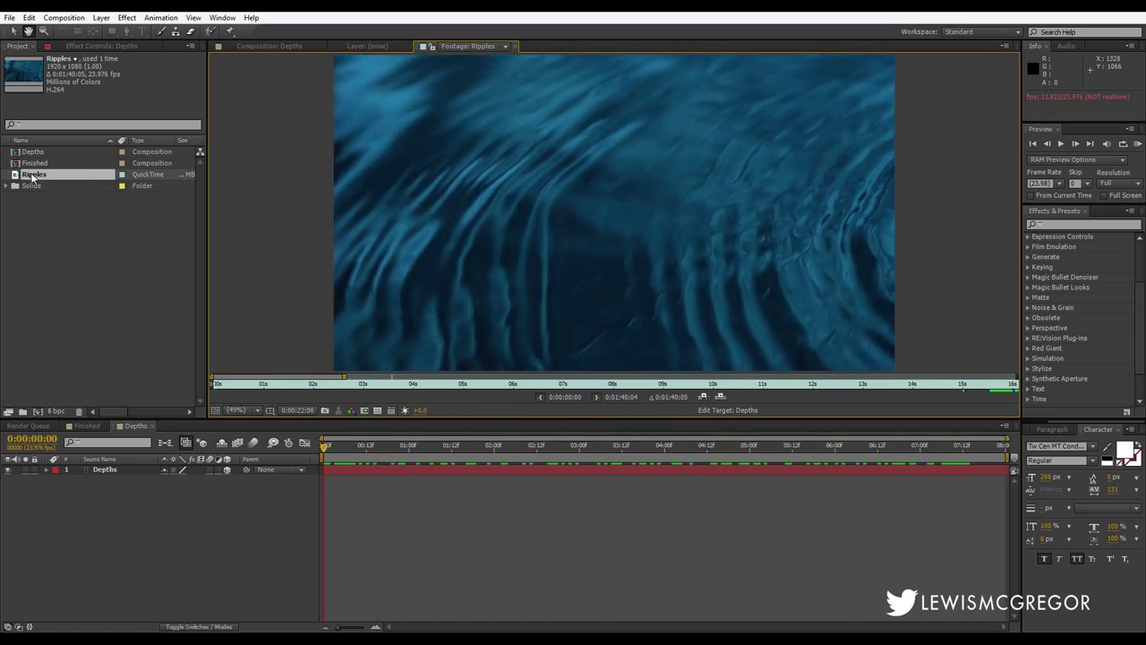
click(279, 47)
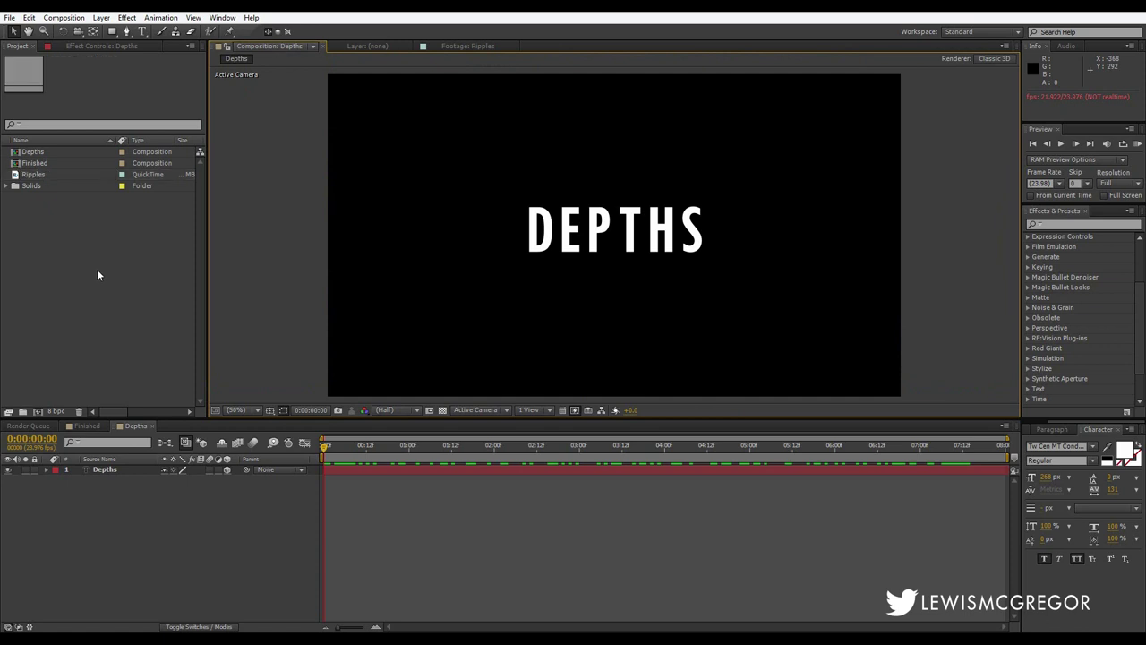
drag(50, 174, 100, 513)
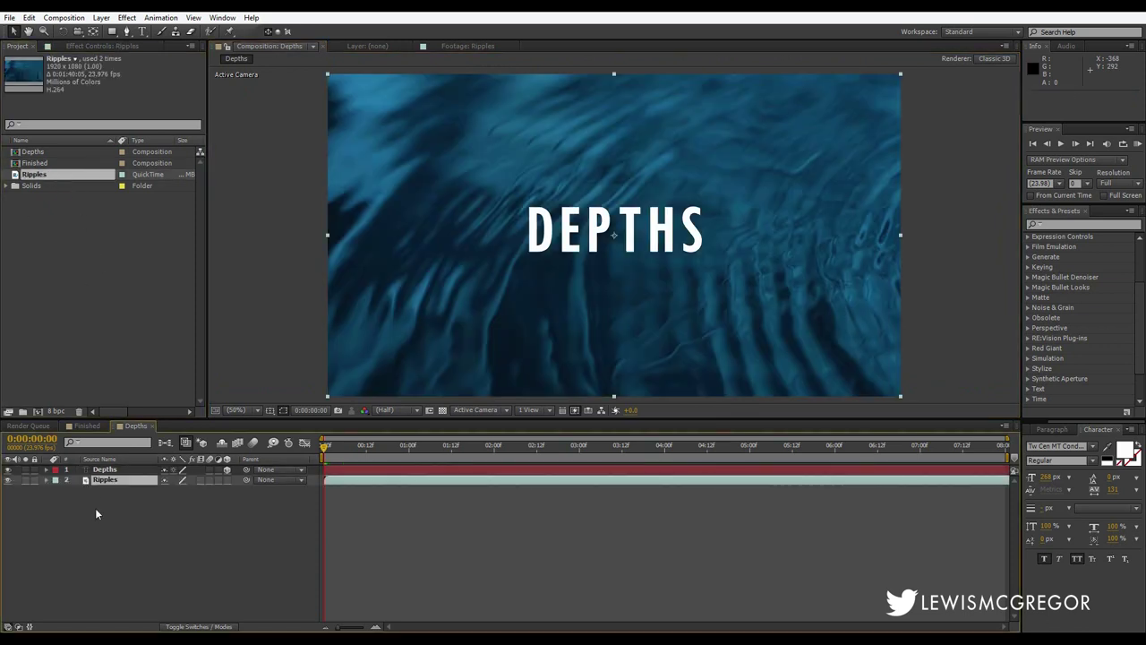
drag(326, 446, 726, 445)
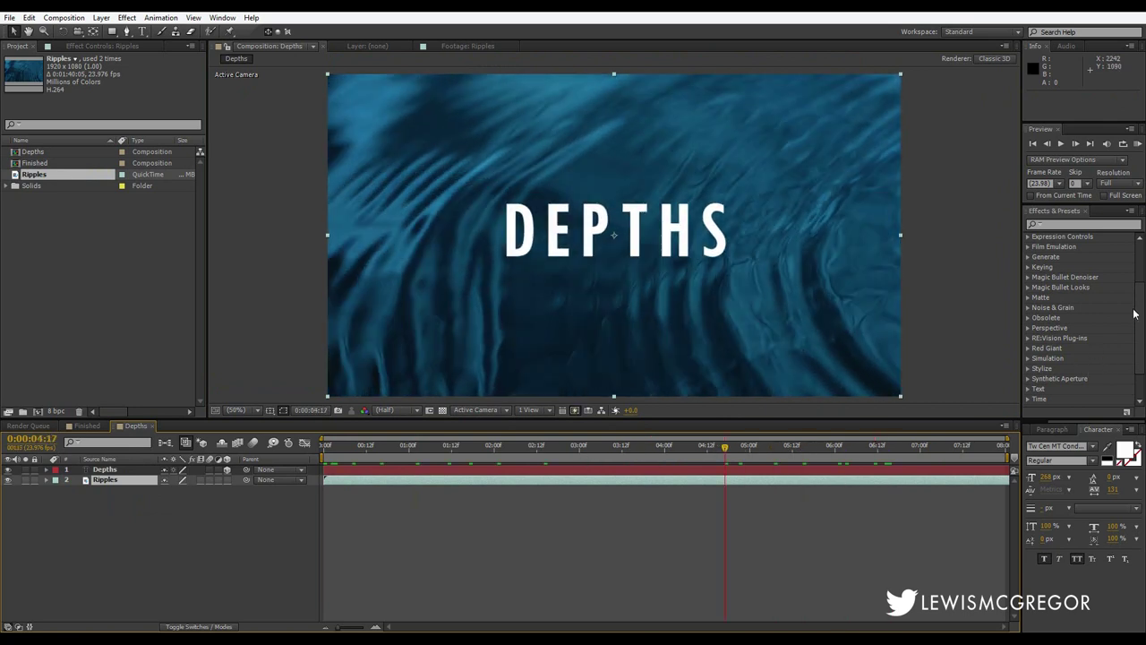
Step: Apply the Displacement Map effect to the Depths text layer with Ripples as the displacement map layer
drag(1137, 315, 1139, 365)
click(1060, 223)
text(displa)
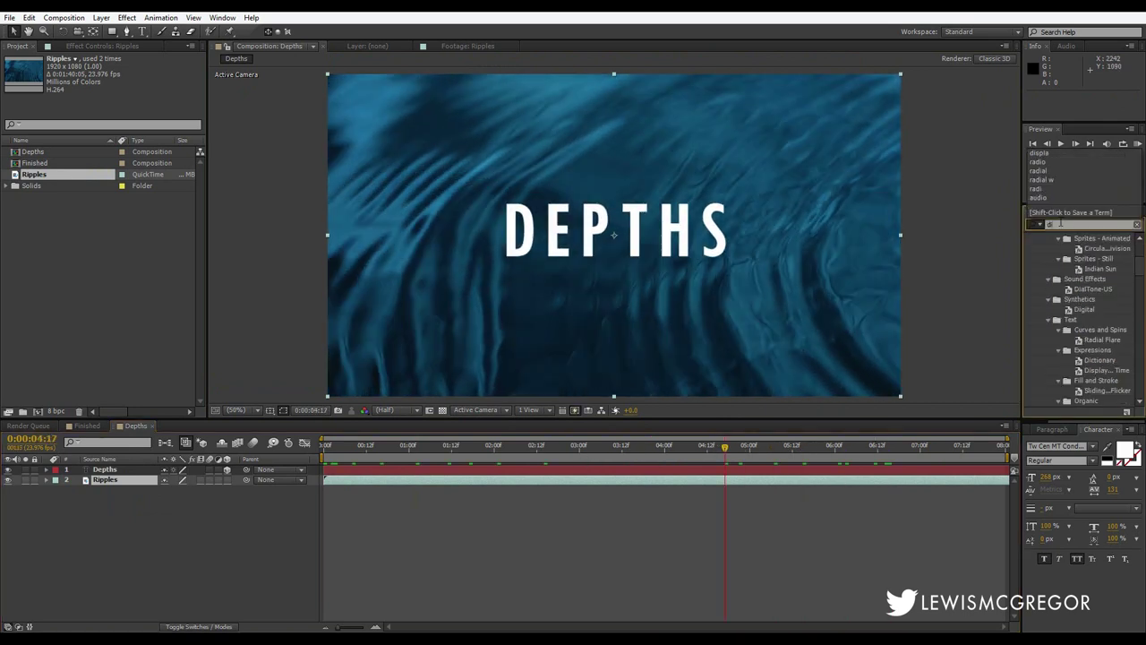
drag(1075, 298, 625, 237)
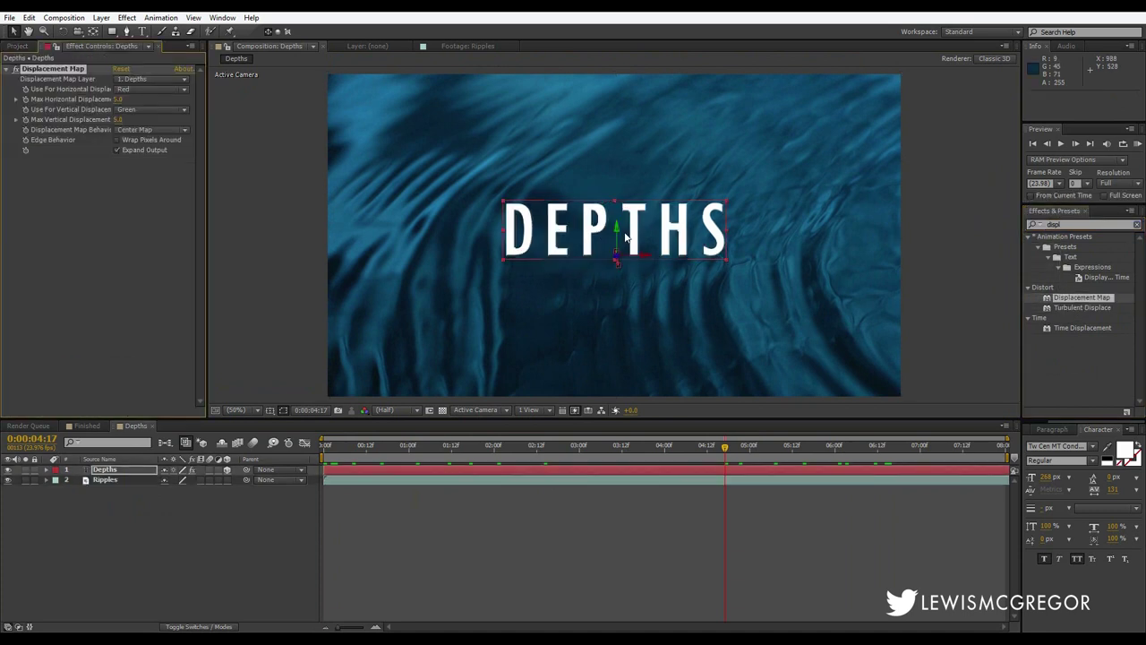
click(148, 80)
click(167, 124)
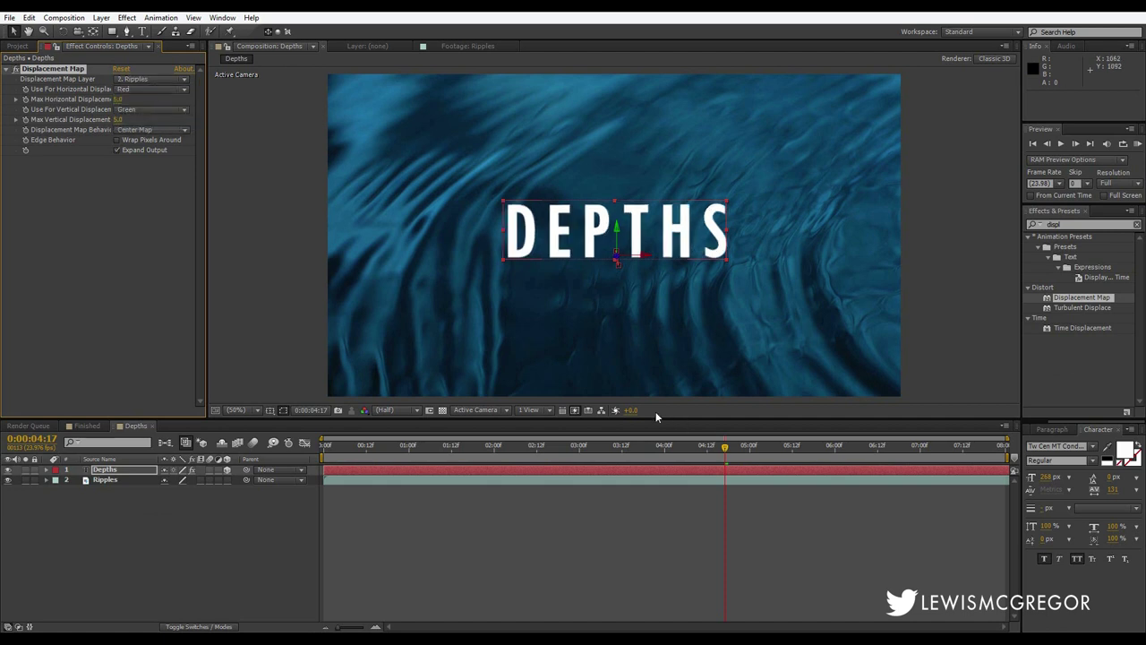
Step: Move to 0:00:06:00 and set both horizontal and vertical displacement of the text to use Luminance
drag(776, 448, 838, 481)
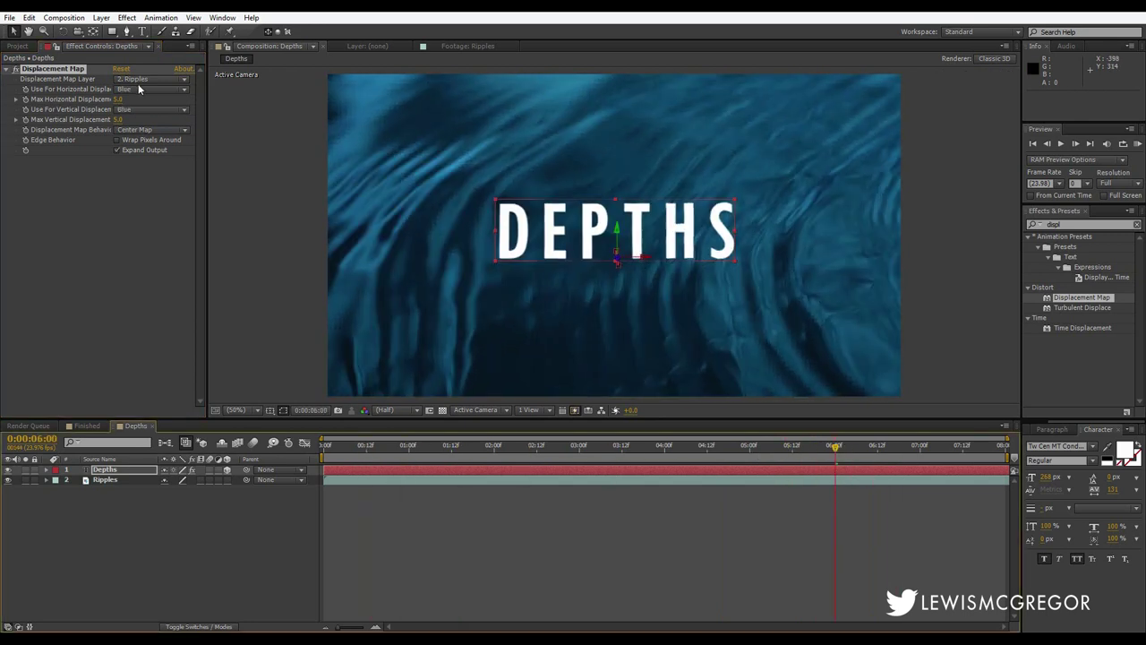
click(139, 89)
click(147, 153)
click(146, 109)
click(148, 177)
Step: Set the maximum horizontal and vertical displacement to 10 each and preview the rippling text
click(118, 100)
text(10)
key(Return)
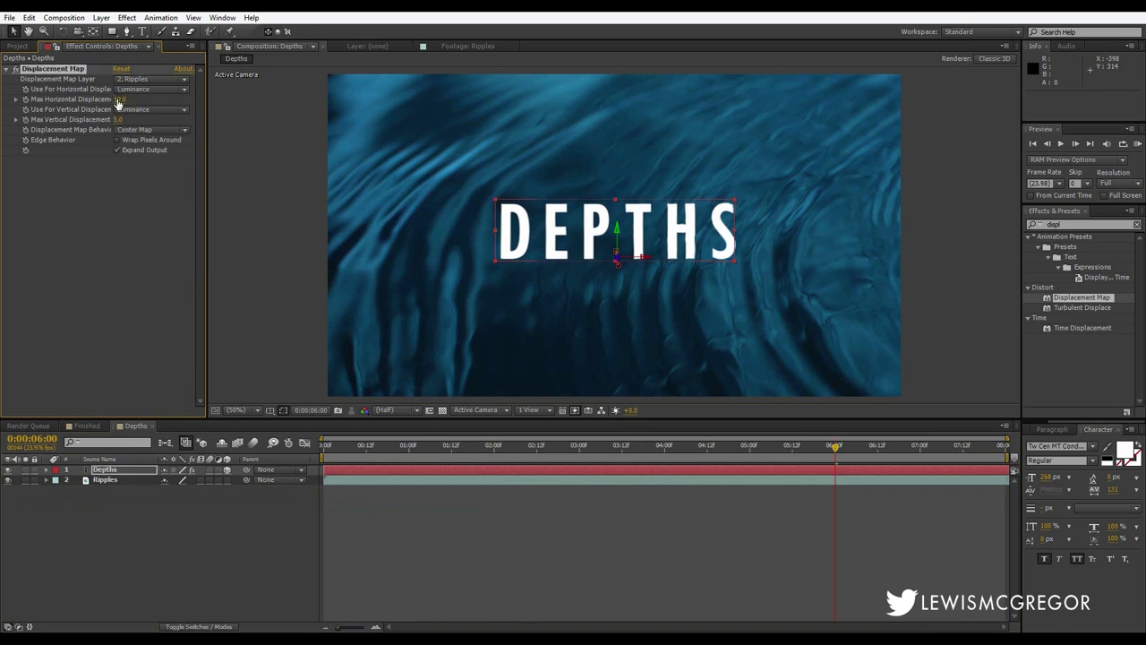
click(117, 120)
text(10)
key(Return)
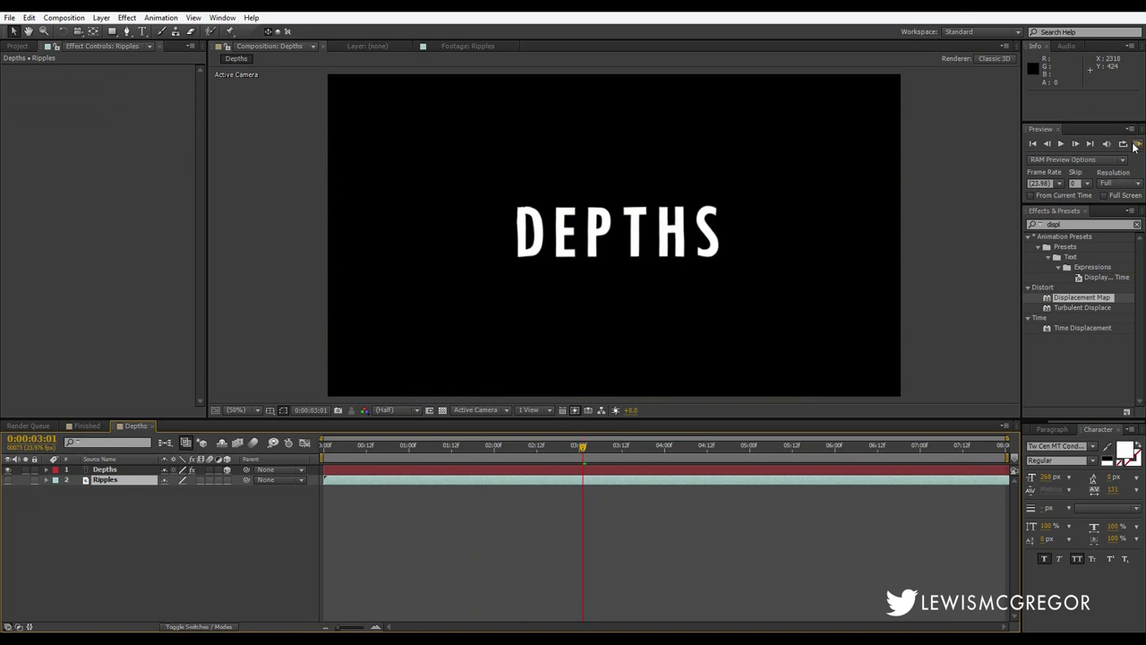
click(1137, 144)
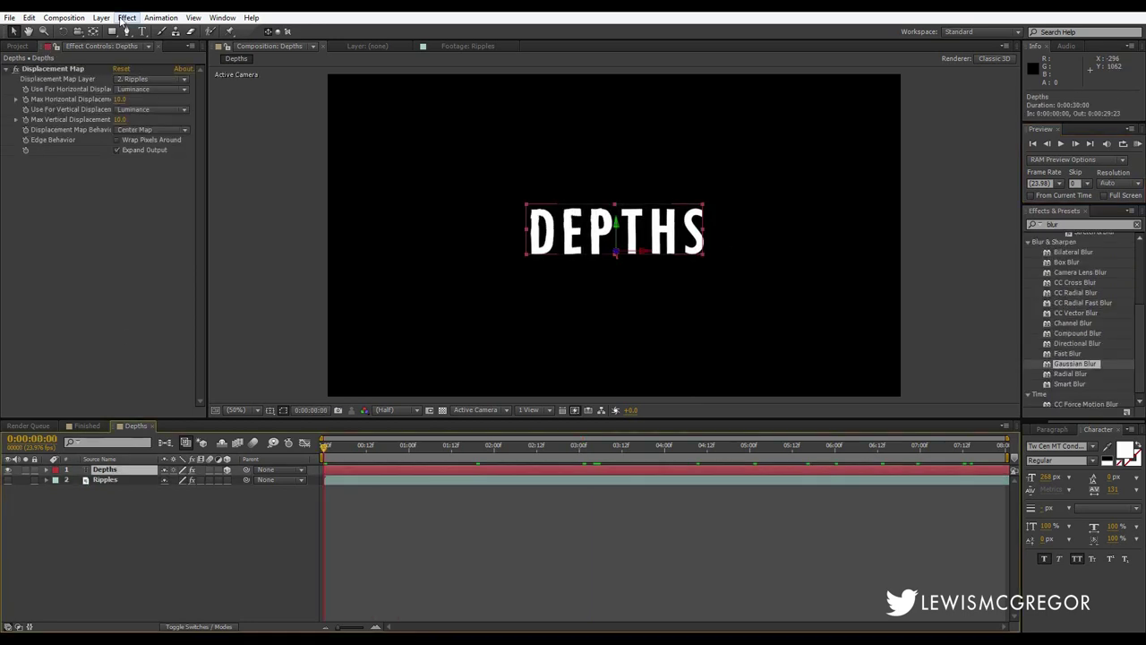
Step: Add an adjustment layer above the text and apply Gaussian Blur to it
click(102, 18)
mouse_move(122, 32)
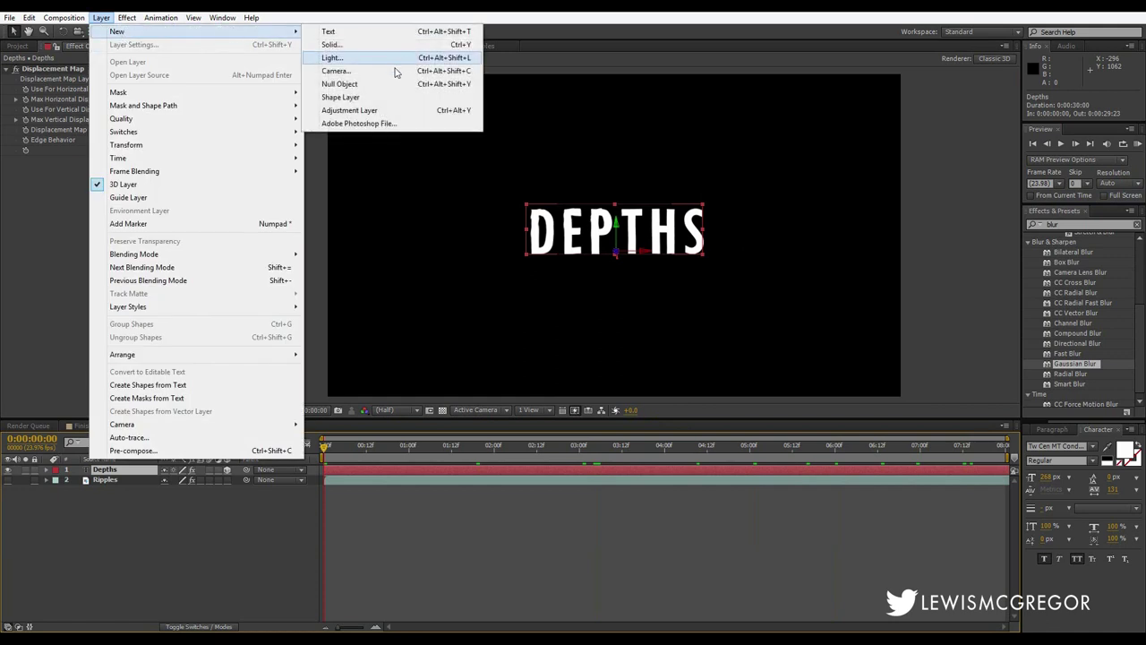
click(349, 111)
click(126, 18)
click(159, 45)
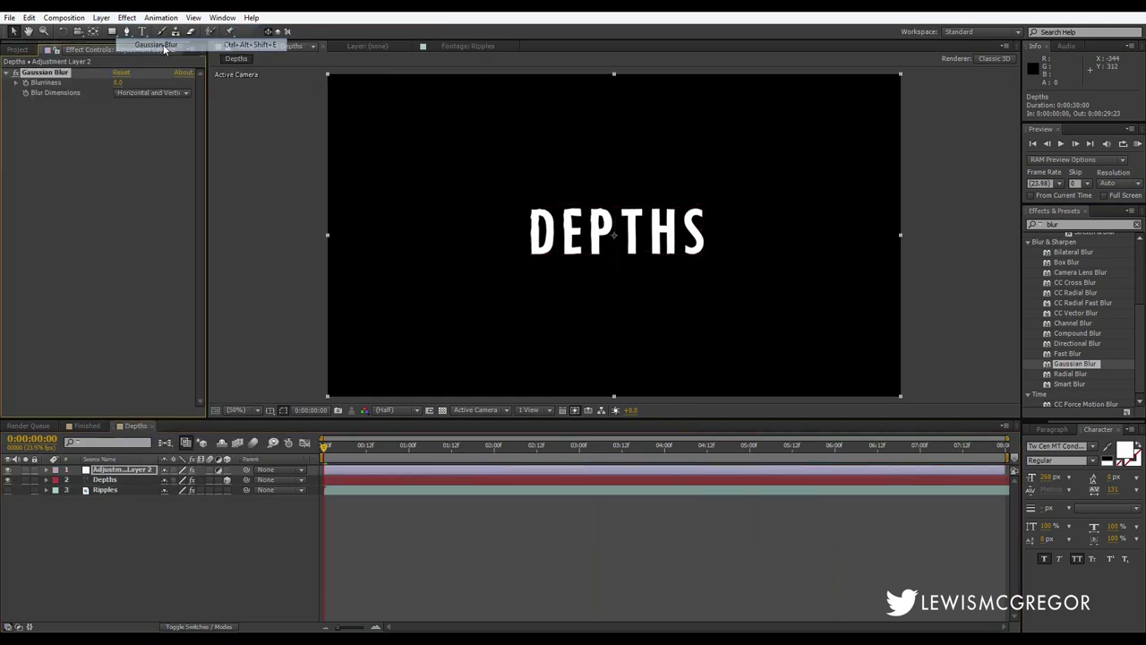
Step: Keyframe the adjustment layer's Blurriness at 10 at the start, check the blur along the timeline and reveal the layer's keyframes
click(118, 82)
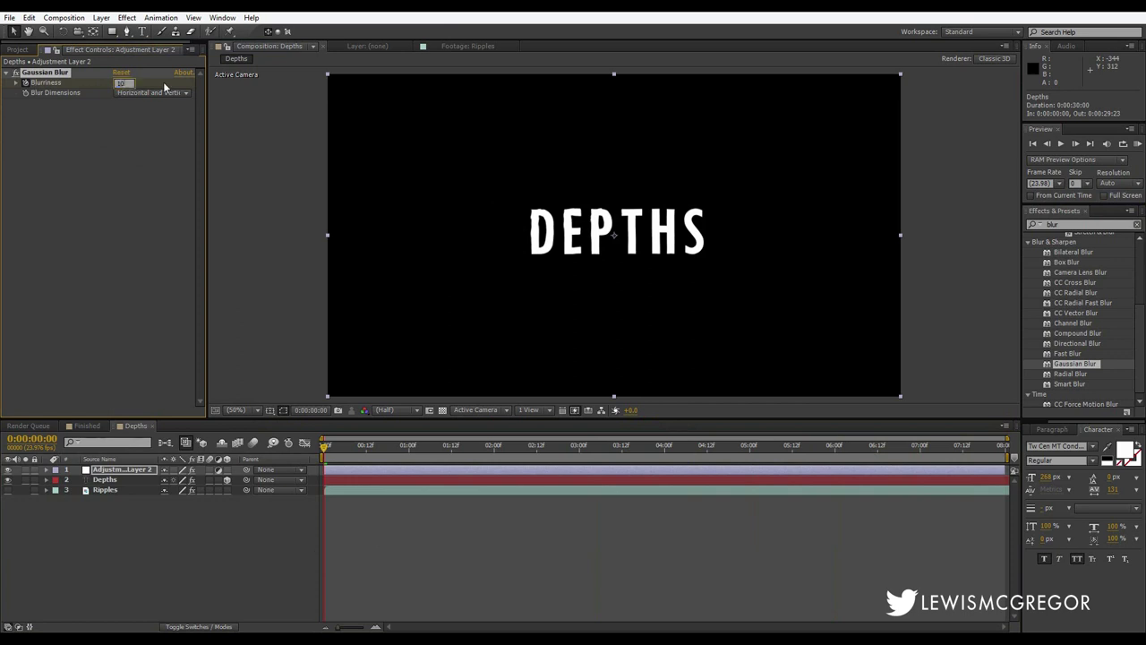
text(10)
key(Return)
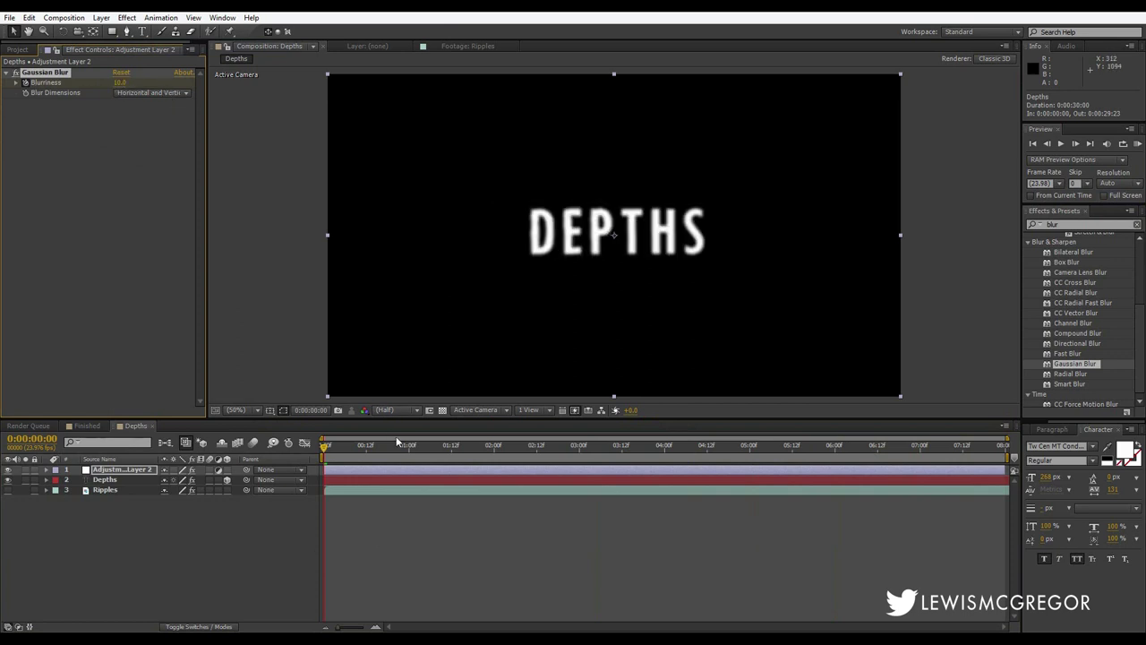
drag(325, 448, 689, 447)
click(913, 446)
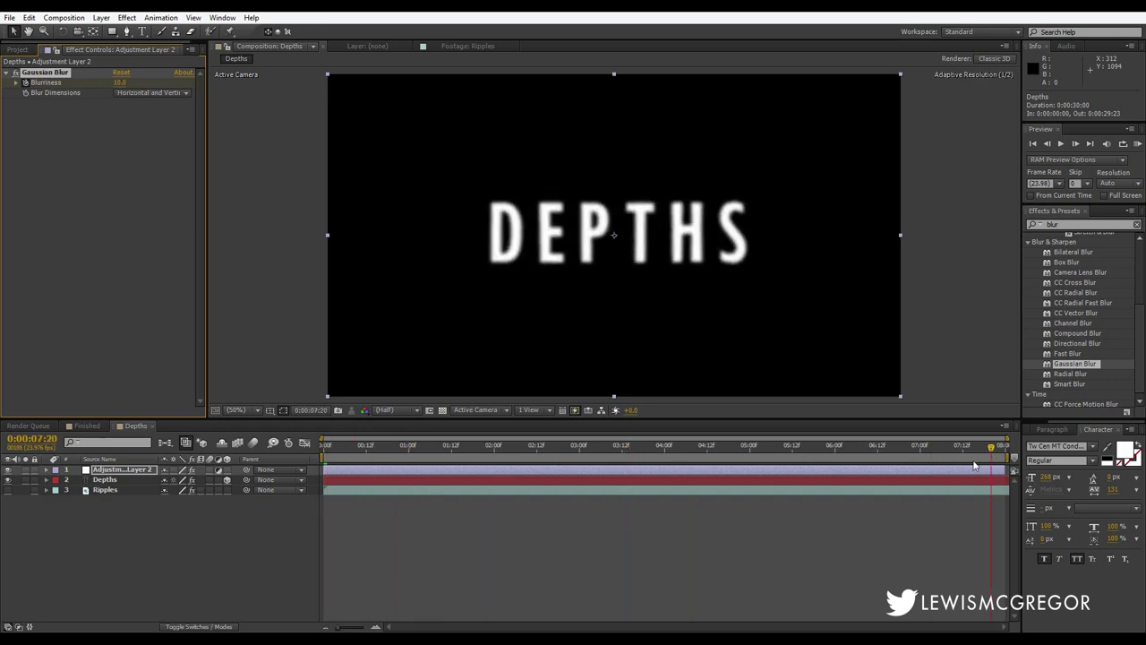
click(914, 470)
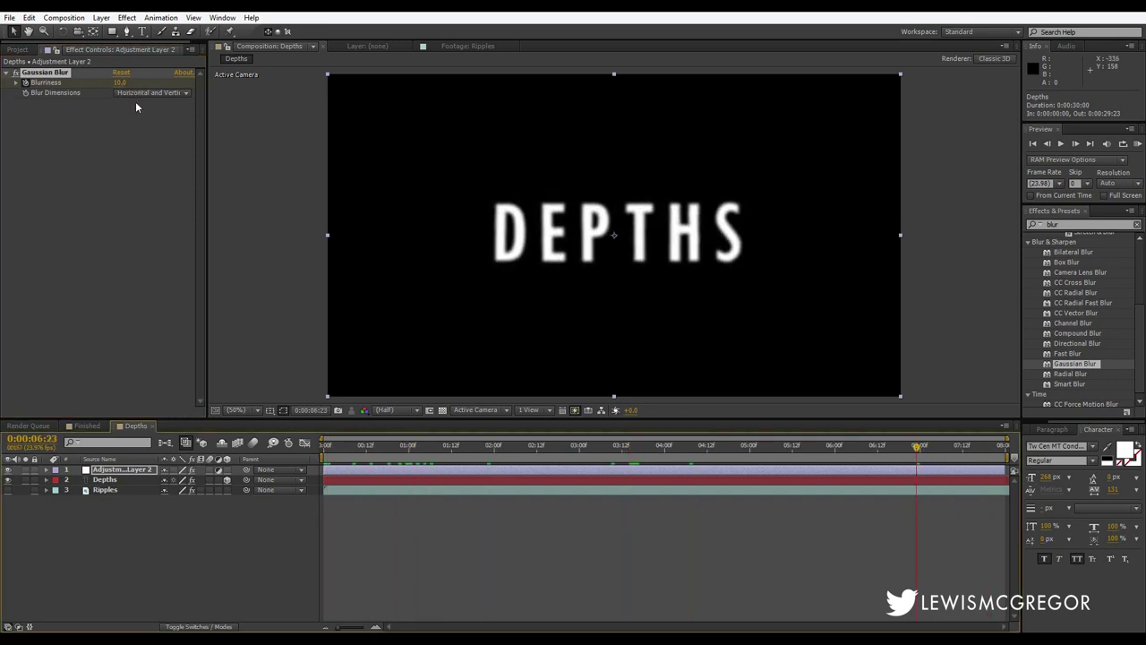
key(u)
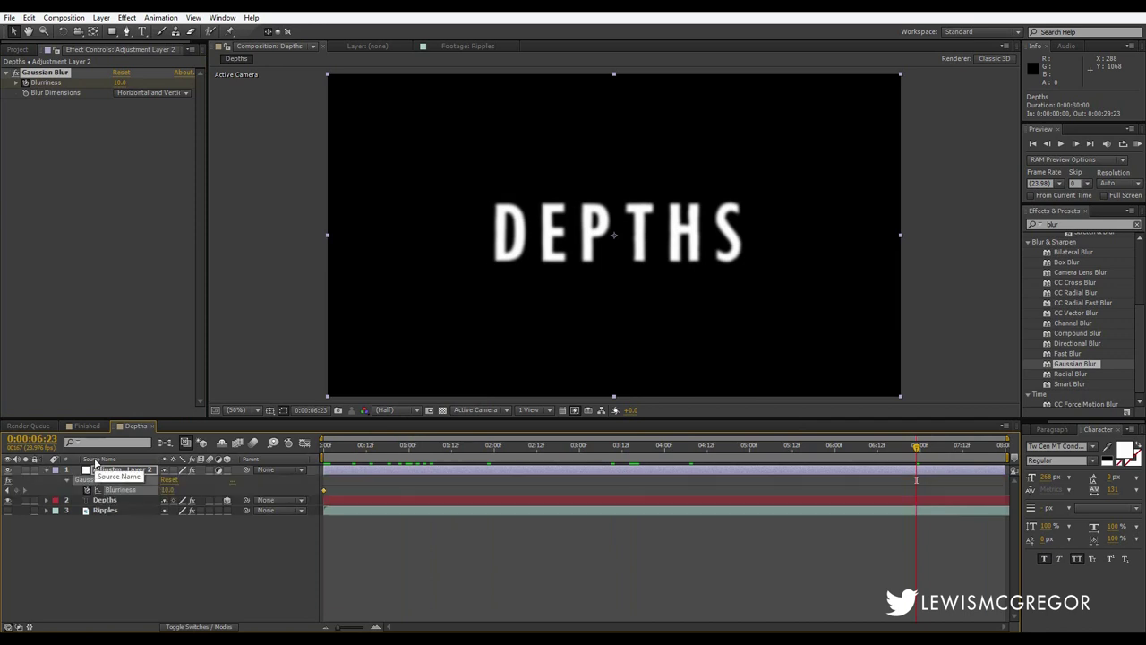
Step: Set the Blurriness keyframe at the start of the composition to 15
click(326, 455)
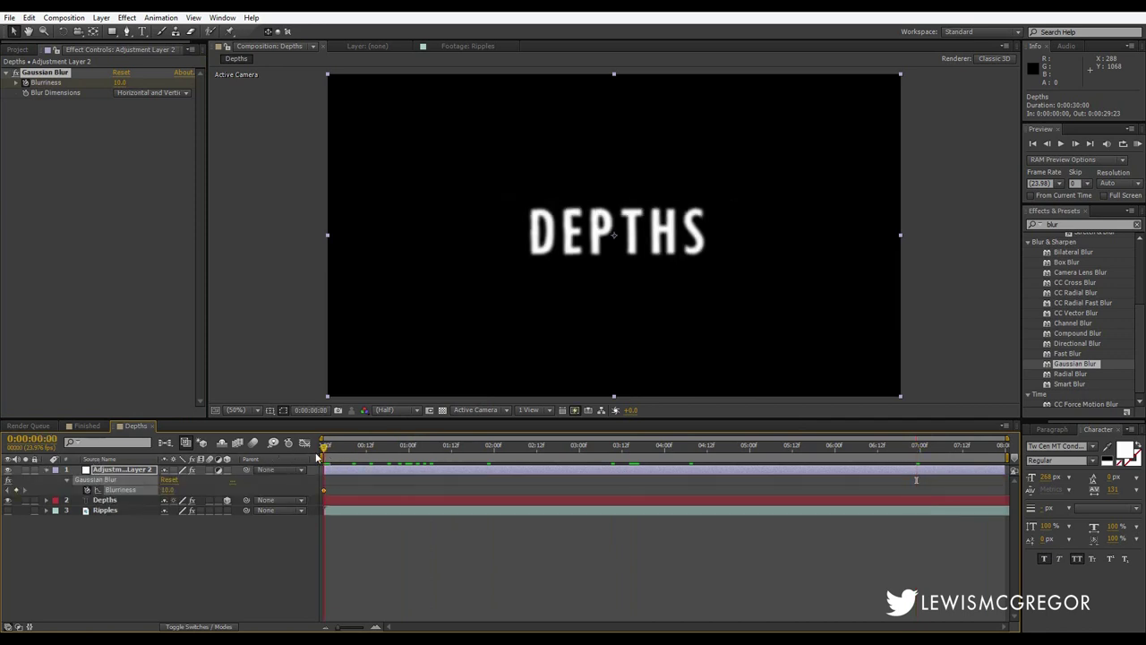
click(124, 82)
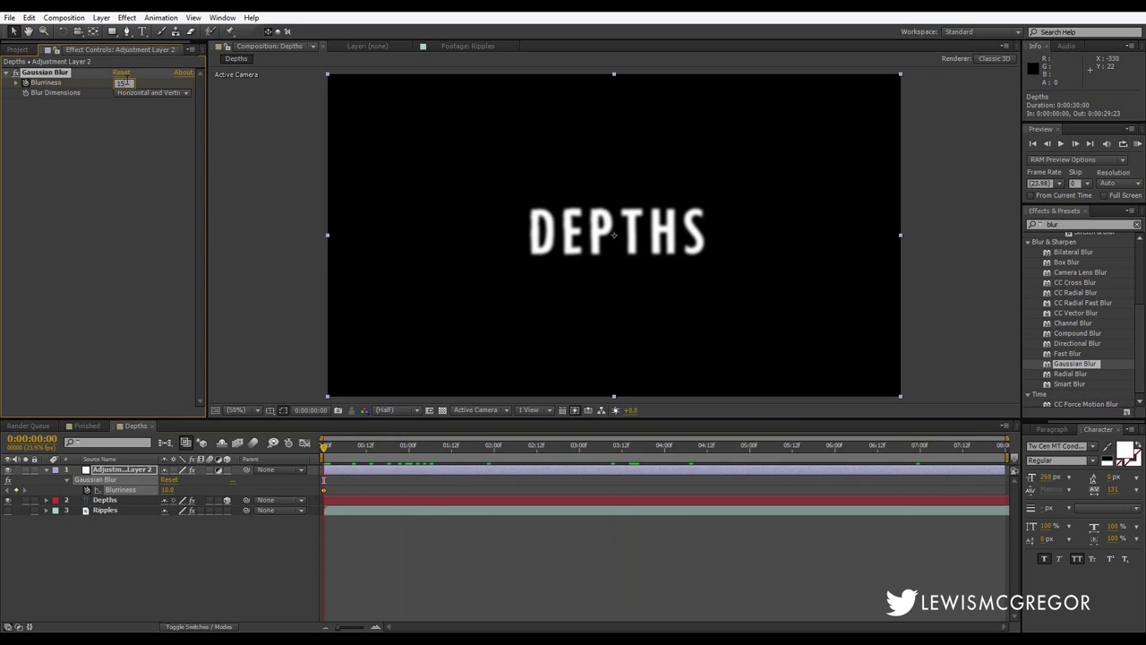
key(Return)
Step: Keyframe the adjustment layer's Blurriness at 5 at 0:00:07:01 and preview the blur animation
click(926, 455)
key(Page_Down)
click(123, 83)
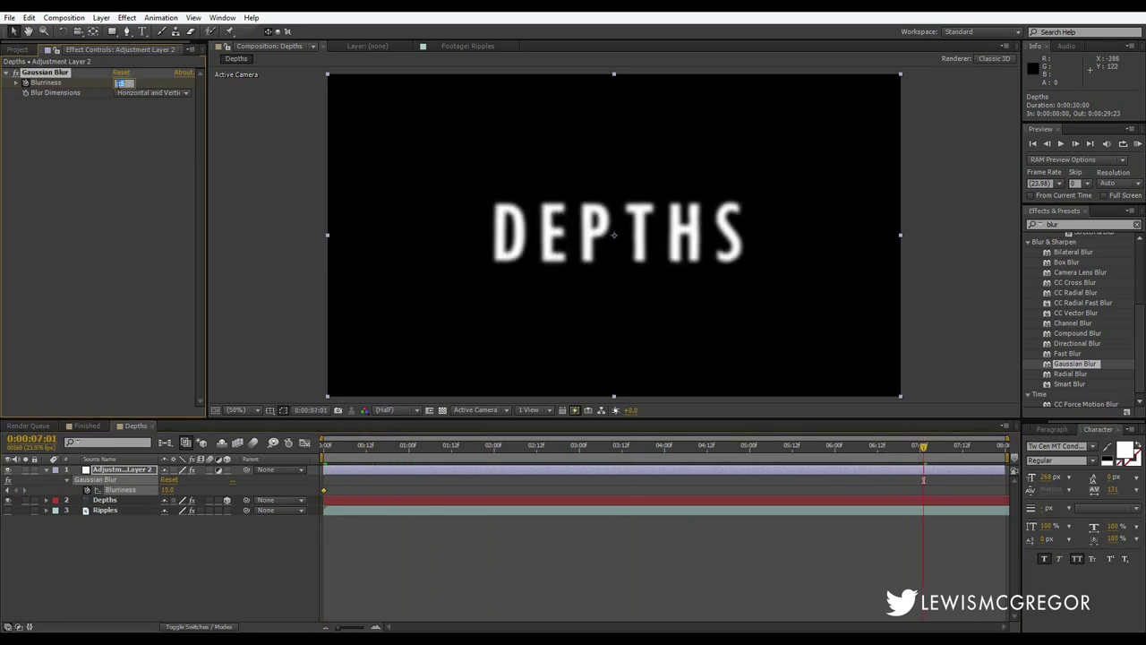
text(0)
key(Return)
click(1137, 143)
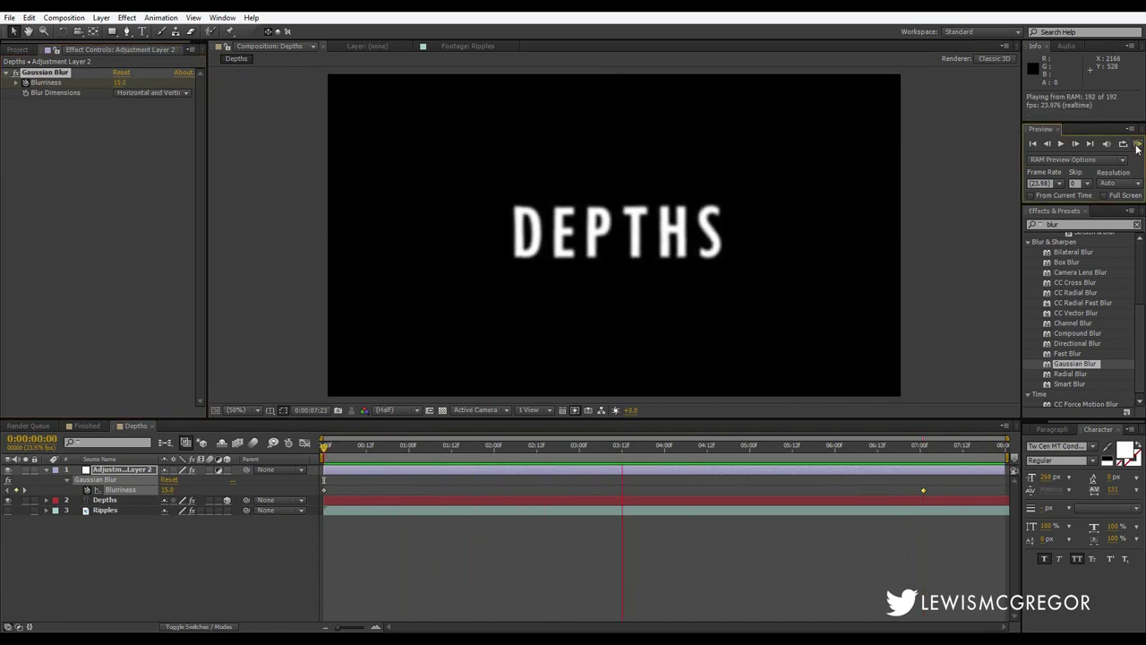
click(327, 327)
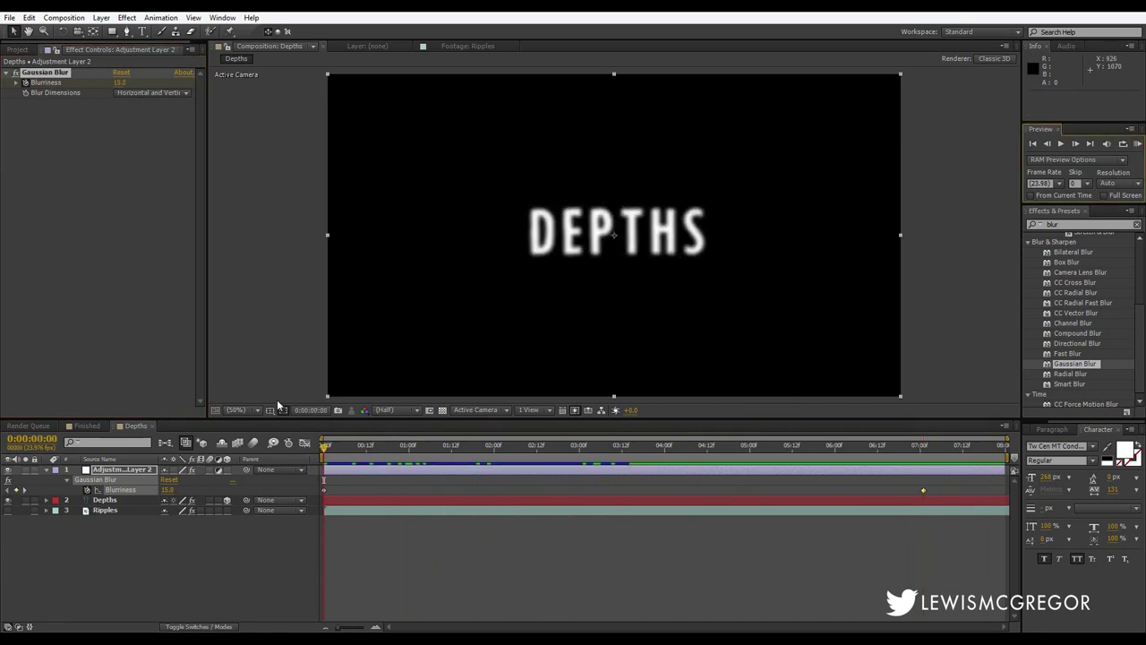
Step: Apply the Mesh Warp effect to the adjustment layer and expand its row and column settings
text(mesh)
drag(1075, 246, 695, 245)
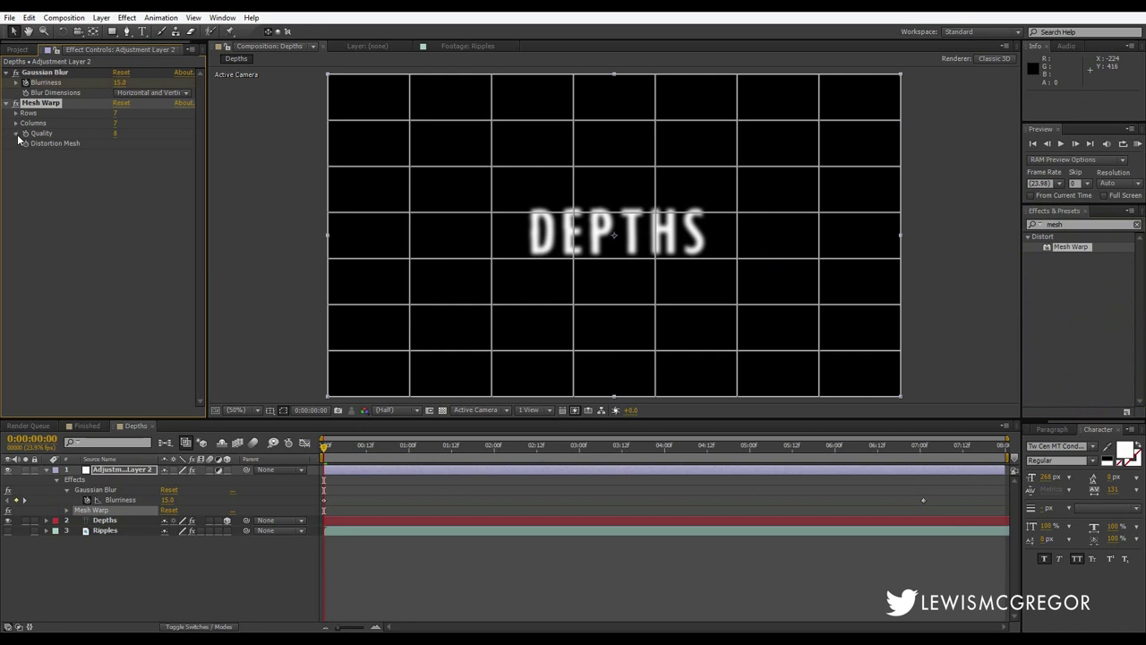
click(15, 123)
click(16, 113)
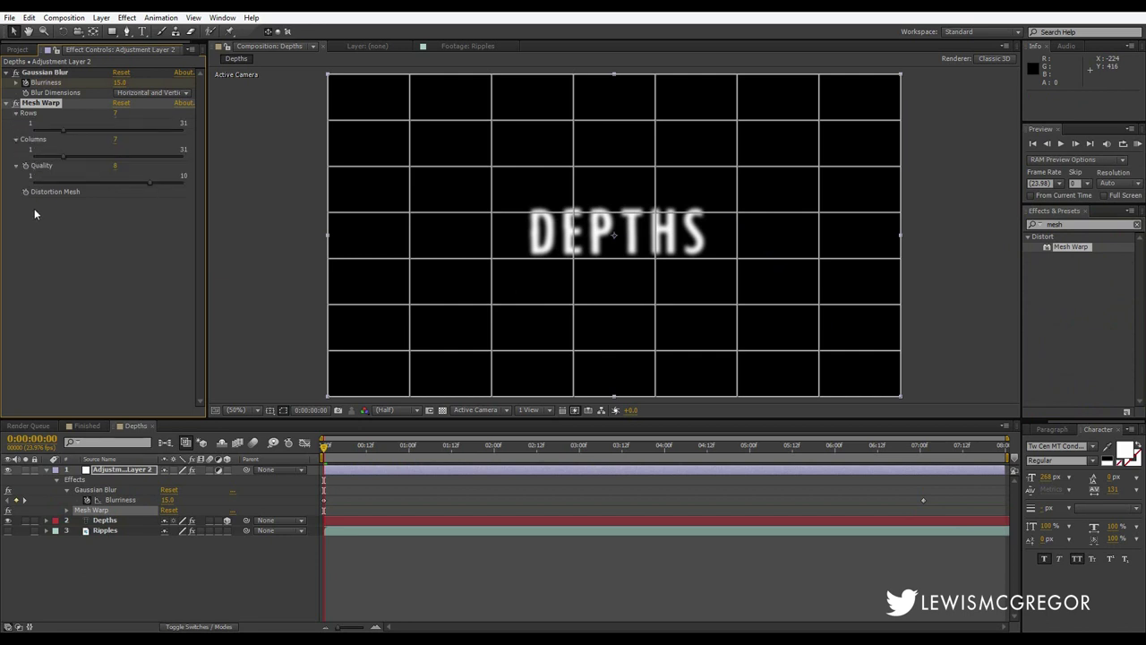
Step: Distort the warp mesh at the start of the composition by bending the grid points around the DEPTHS text
drag(575, 260, 504, 259)
drag(571, 217, 576, 199)
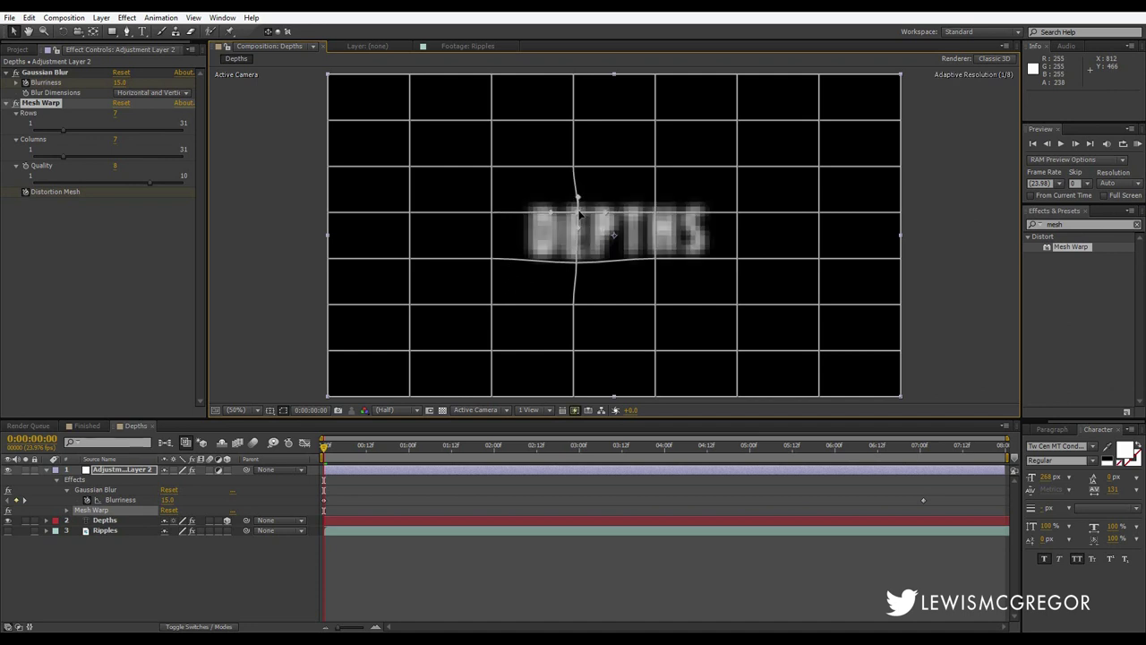
click(493, 211)
click(657, 260)
mouse_move(659, 244)
mouse_down()
mouse_move(660, 205)
mouse_move(659, 224)
mouse_up()
click(577, 262)
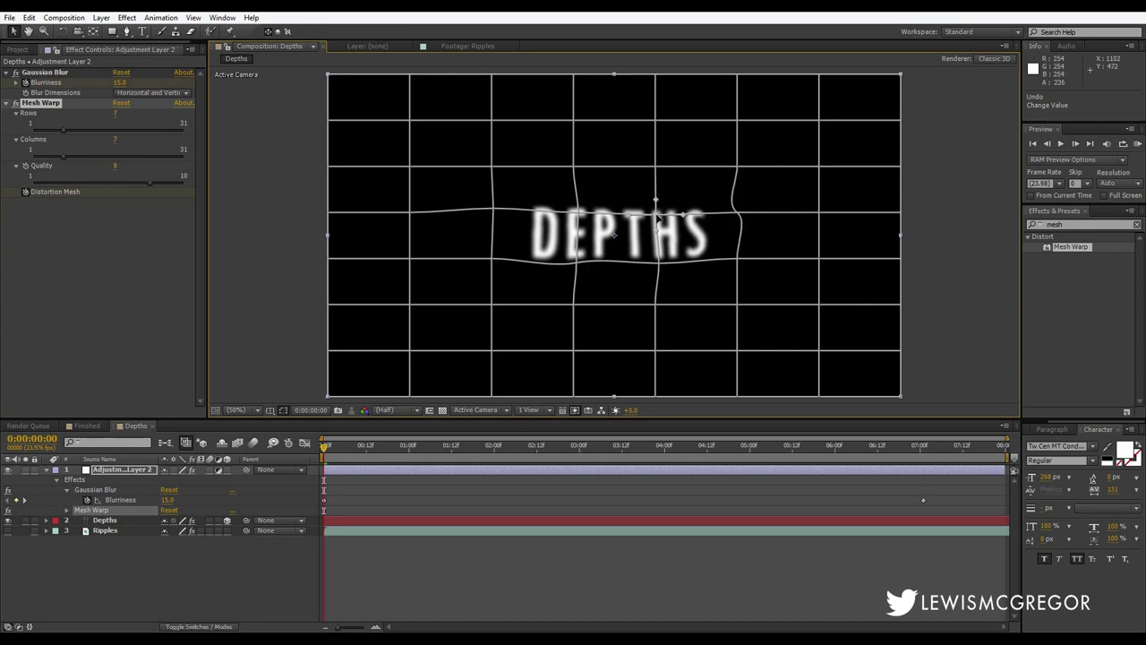
Step: Reshape the mesh points around the text at 0:00:07:01 to keyframe the Distortion Mesh, and check the warp along the timeline
click(627, 565)
click(923, 445)
click(55, 191)
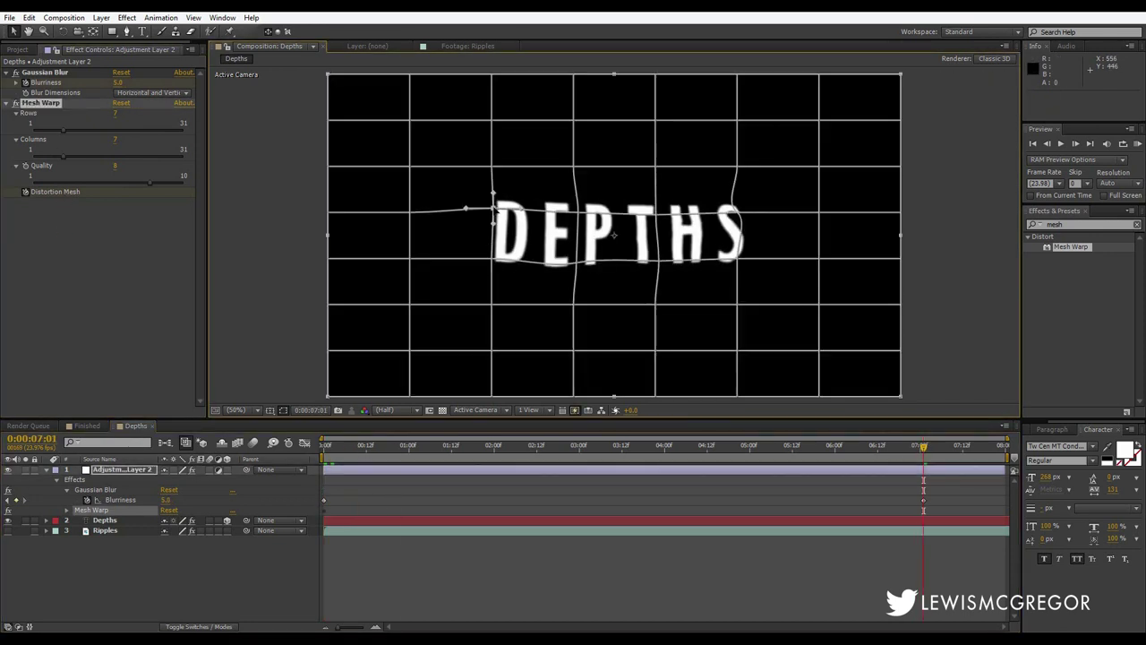
drag(466, 208, 474, 208)
click(737, 213)
drag(740, 215, 657, 266)
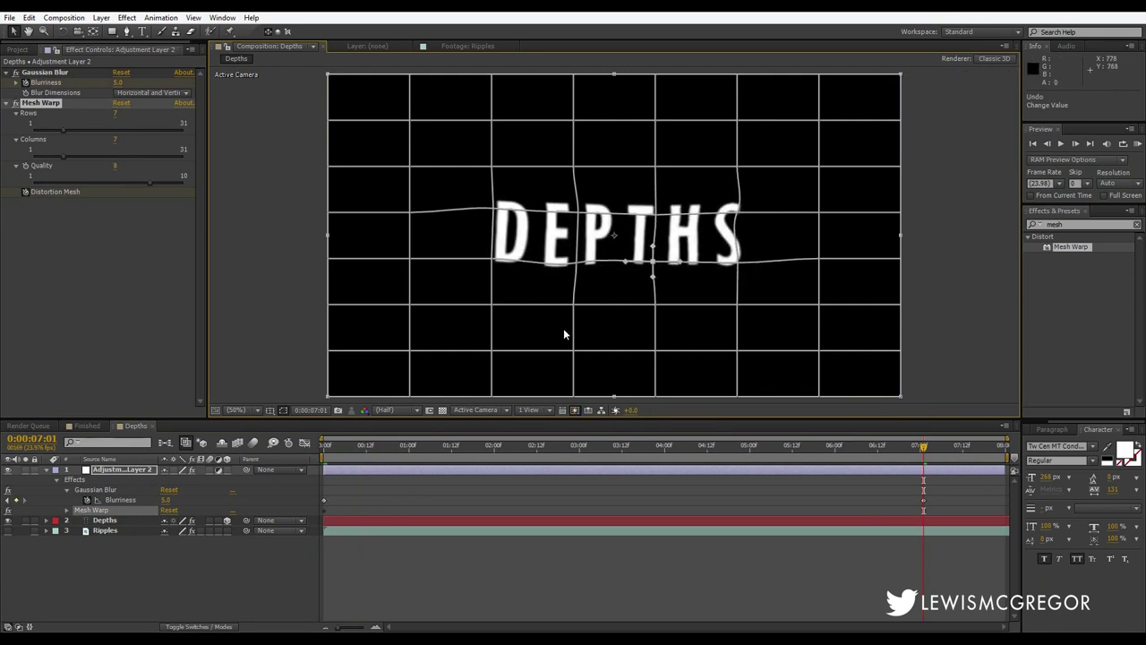
mouse_move(923, 445)
mouse_down()
mouse_move(366, 446)
mouse_move(924, 445)
mouse_up()
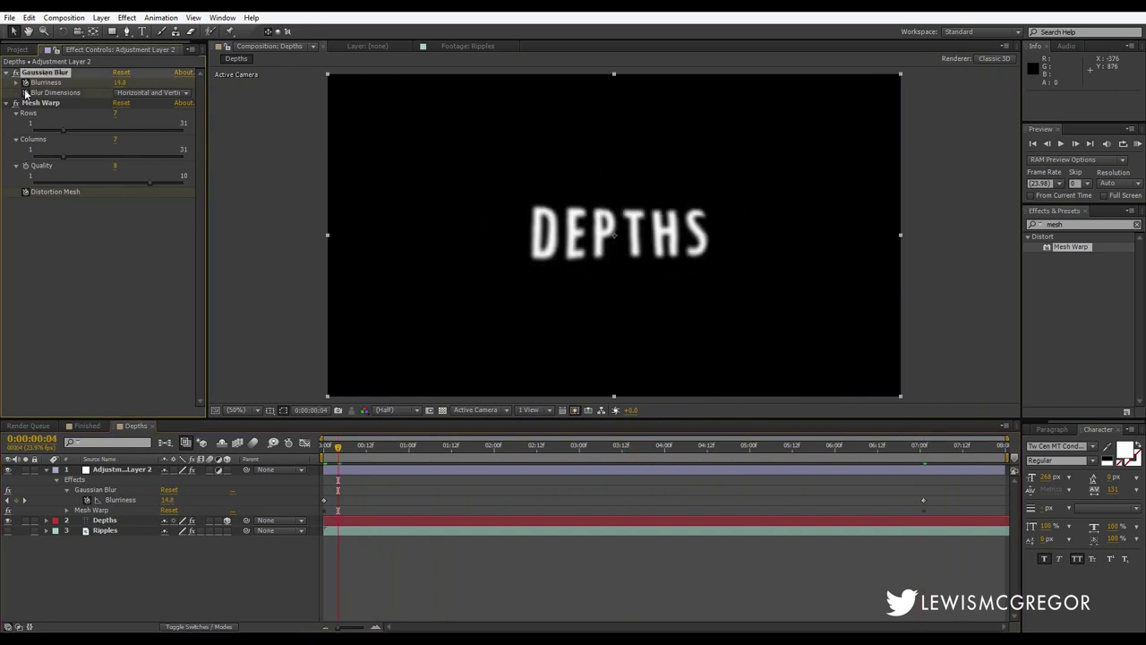
Step: Add a spot light layer named Light 1 with the Light Settings left as they are
click(101, 18)
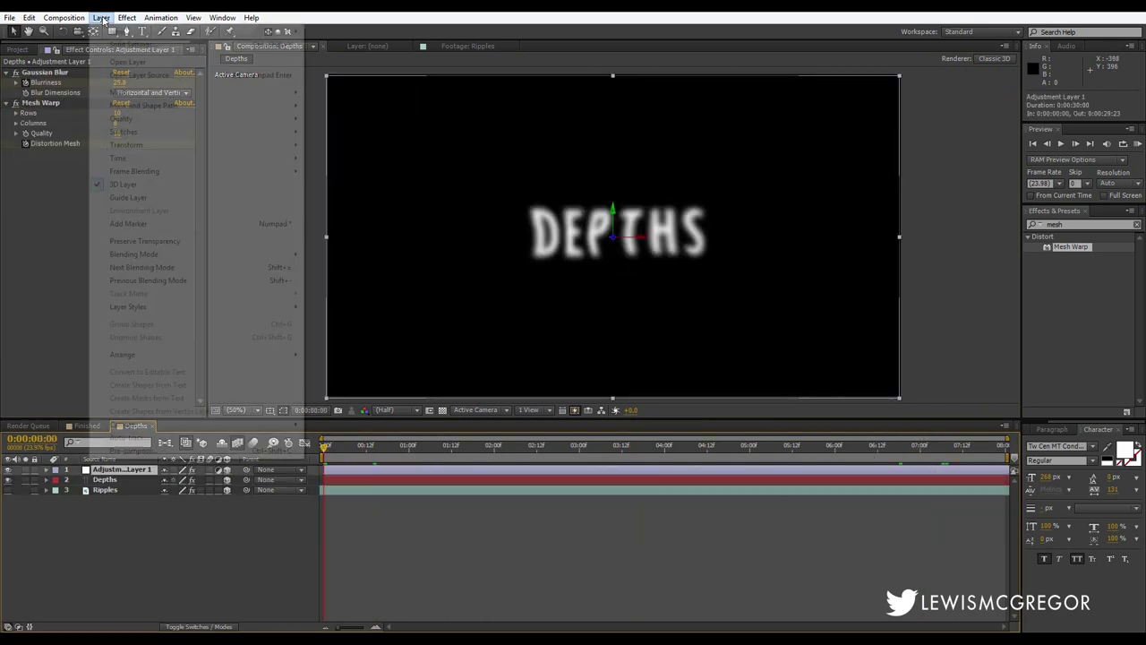
mouse_move(117, 32)
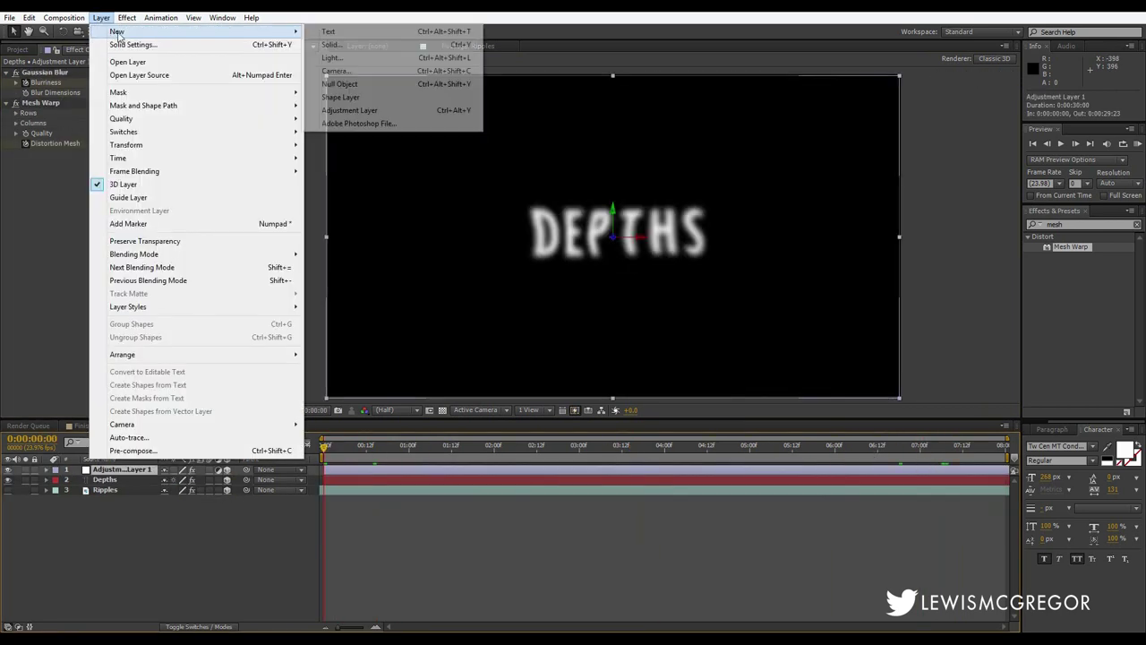
click(356, 59)
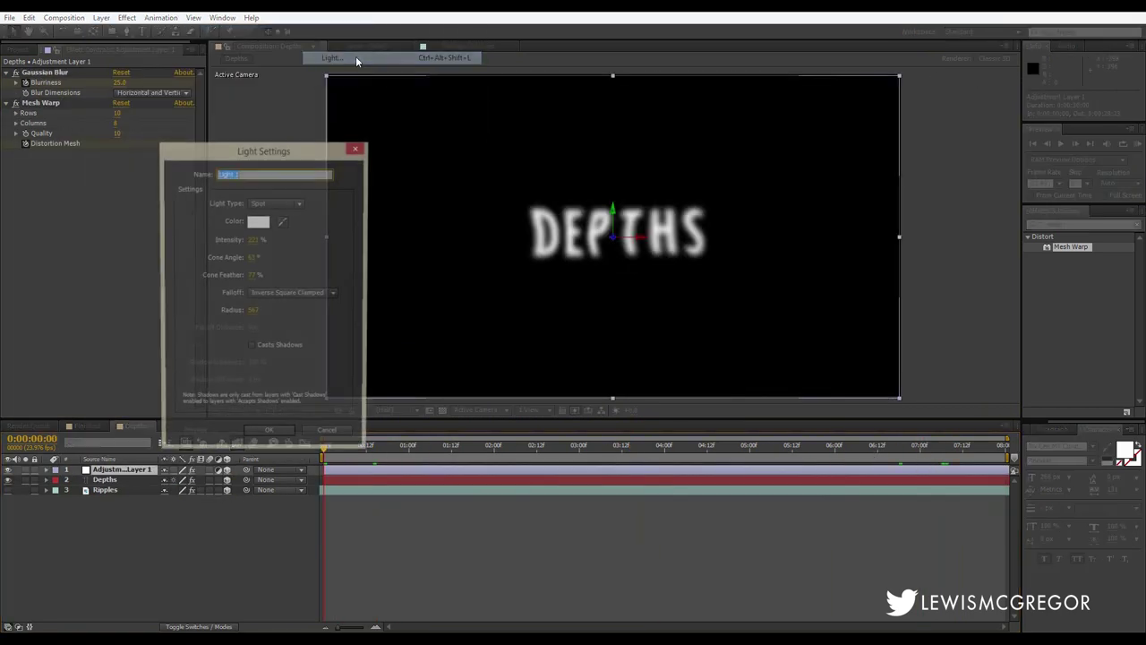
key(Return)
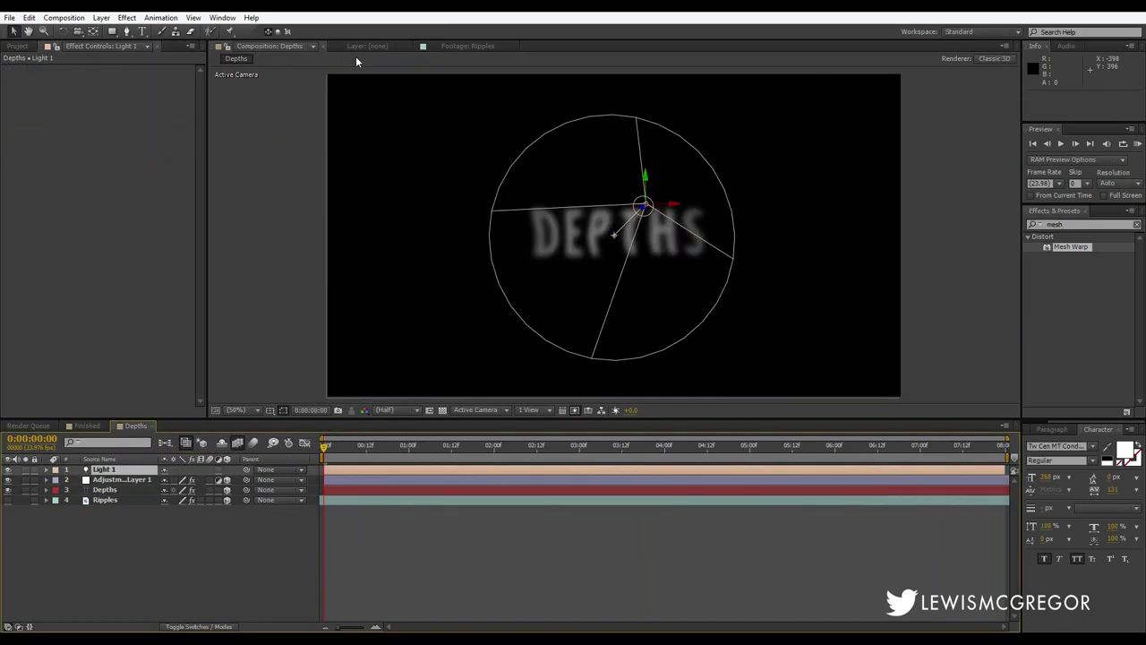
Step: Try out the spot light's aim by moving its point of interest to different places around the text
key(ctrl+Down)
click(615, 235)
drag(619, 235, 742, 195)
drag(531, 261, 672, 213)
click(684, 207)
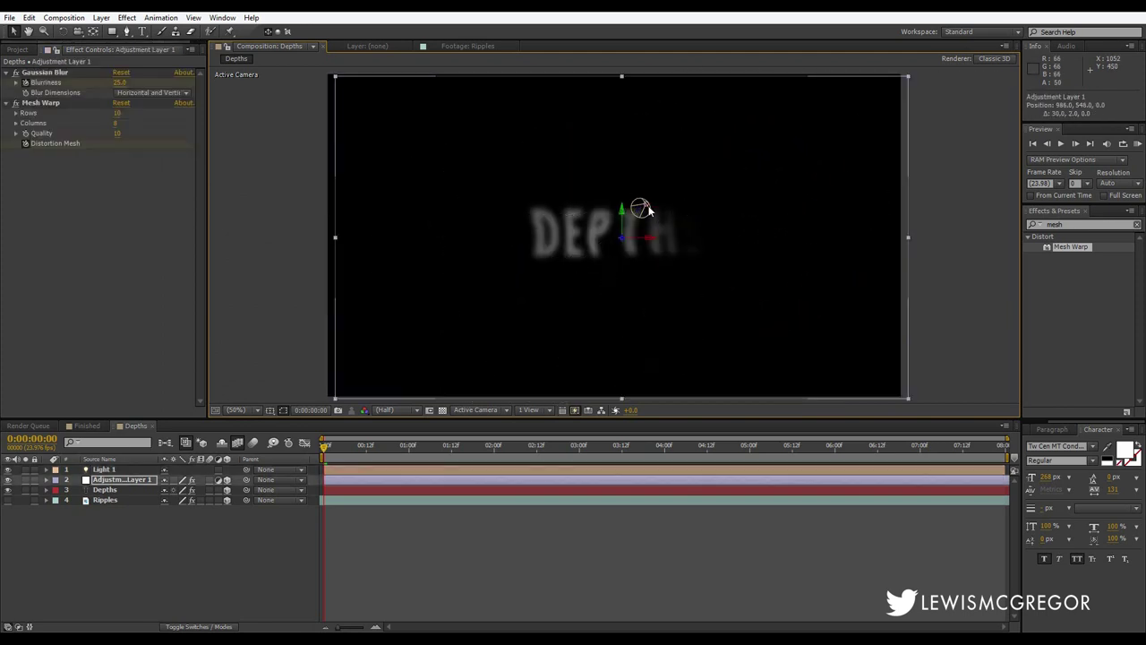
Step: Move the light above the text's right end and, at 0:00:06:22, aim its point of interest below the letters at about 764, 680
click(118, 470)
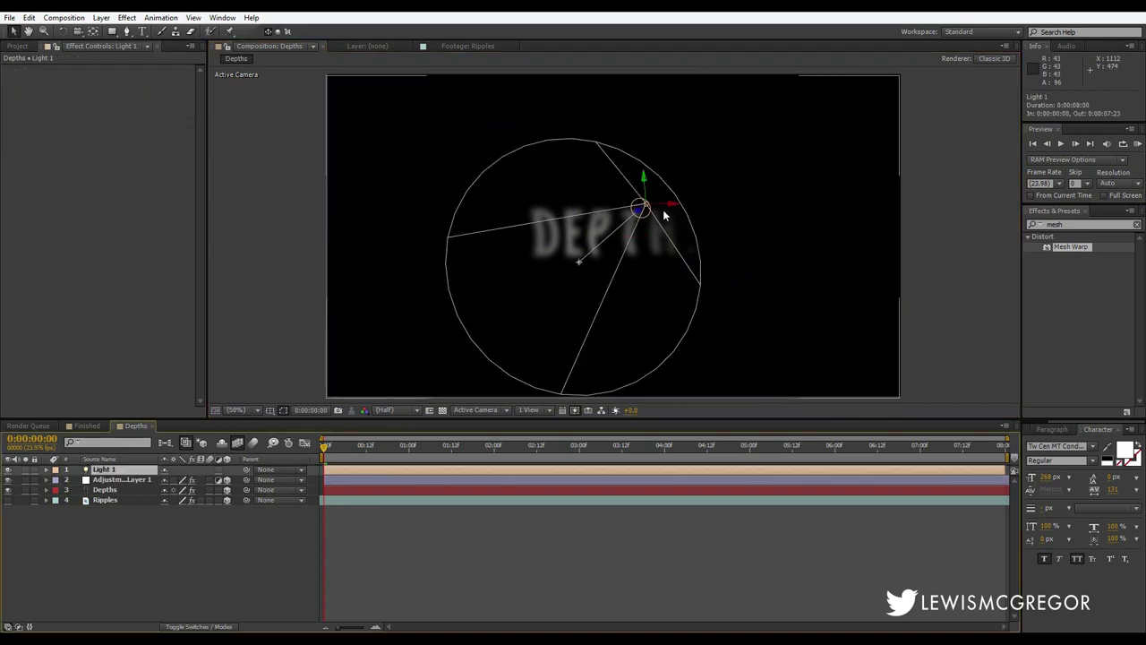
drag(679, 209, 756, 125)
drag(665, 215, 647, 235)
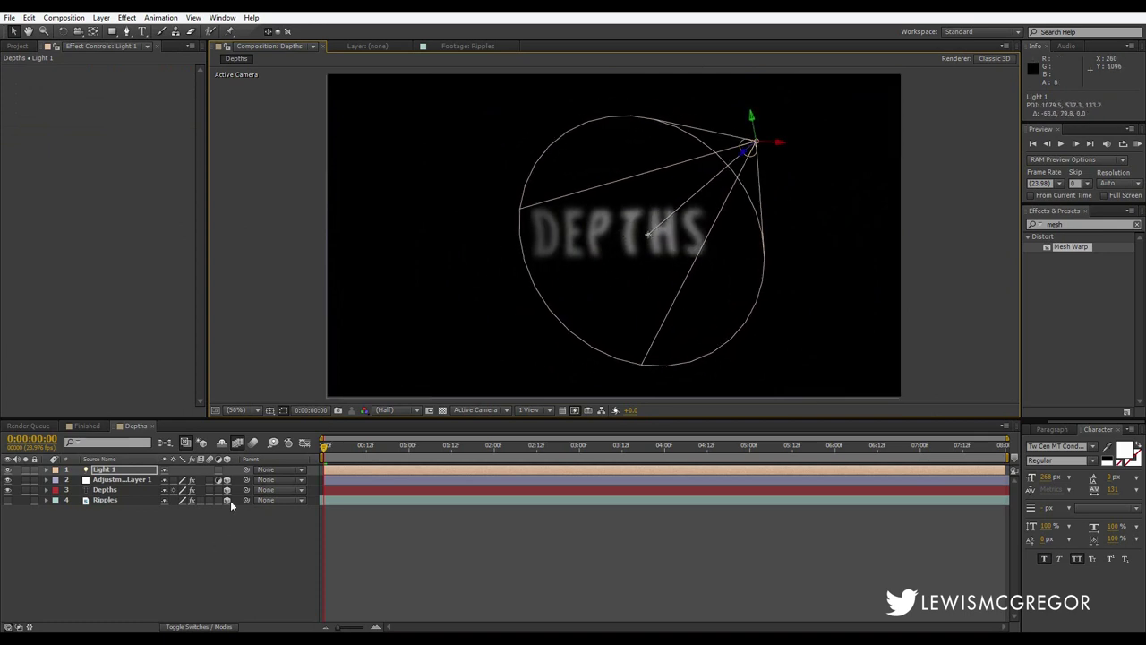
drag(633, 458, 914, 425)
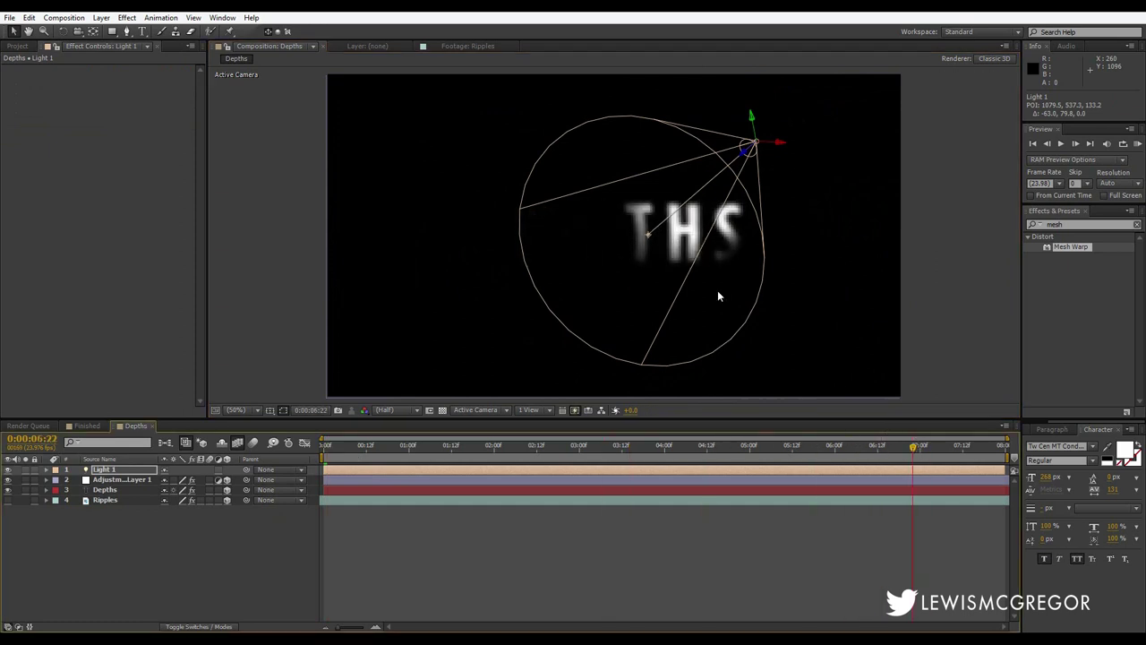
drag(647, 235, 565, 293)
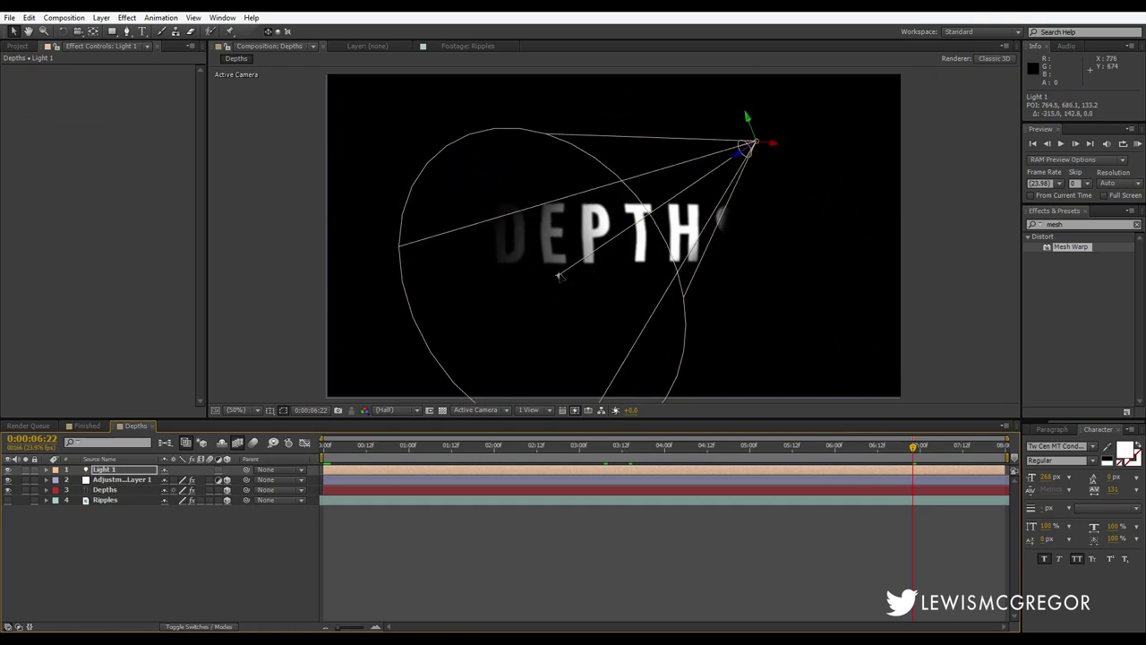
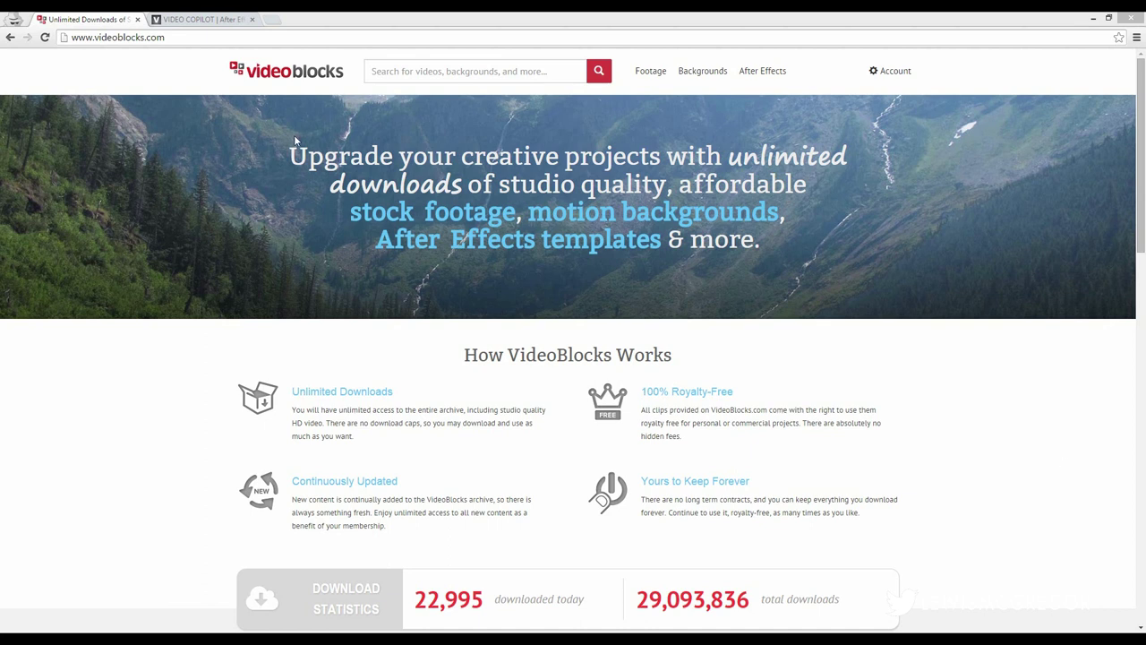
Step: Switch to the VideoBlocks website and search for "lake" footage
click(394, 74)
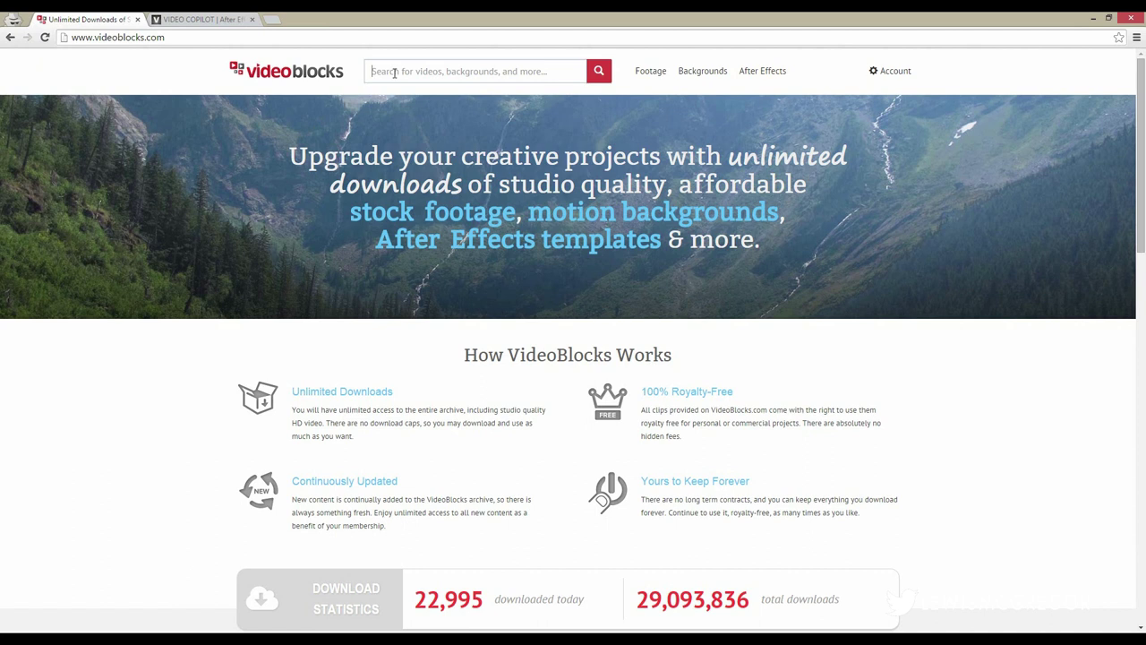
text(la)
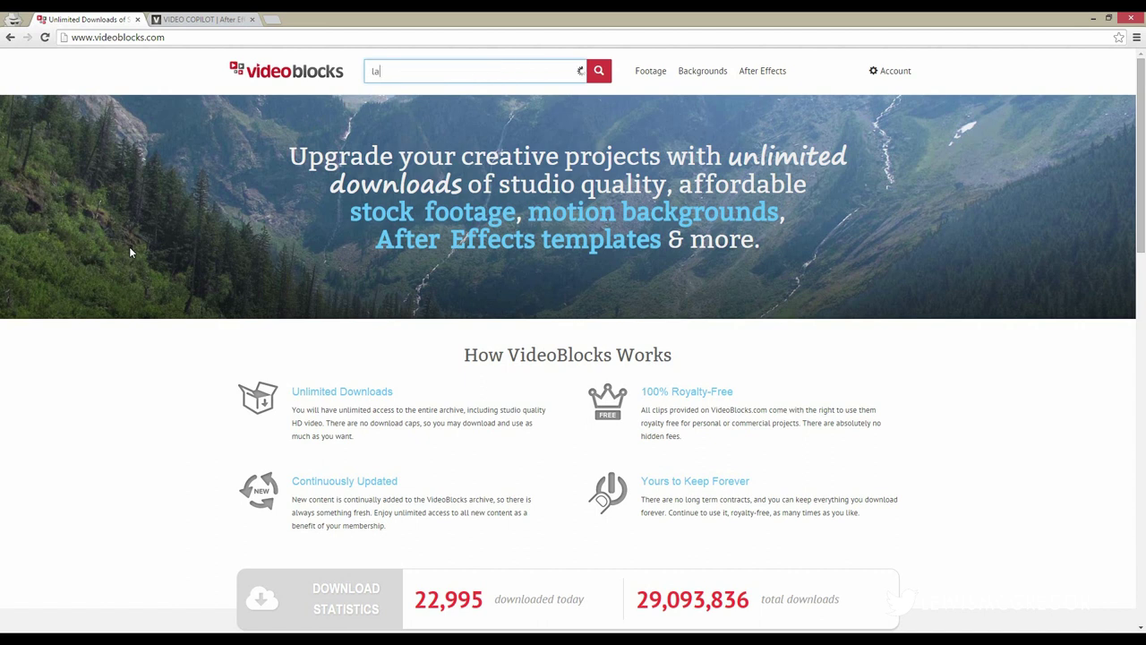
key(Return)
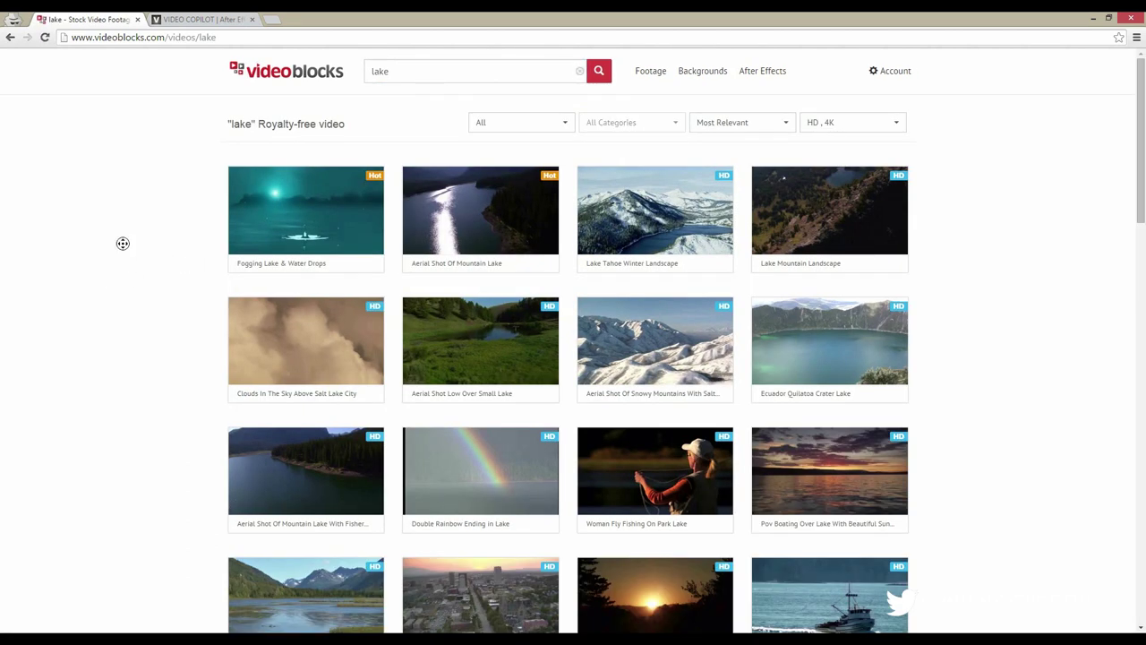
scroll(123, 243, down, 1)
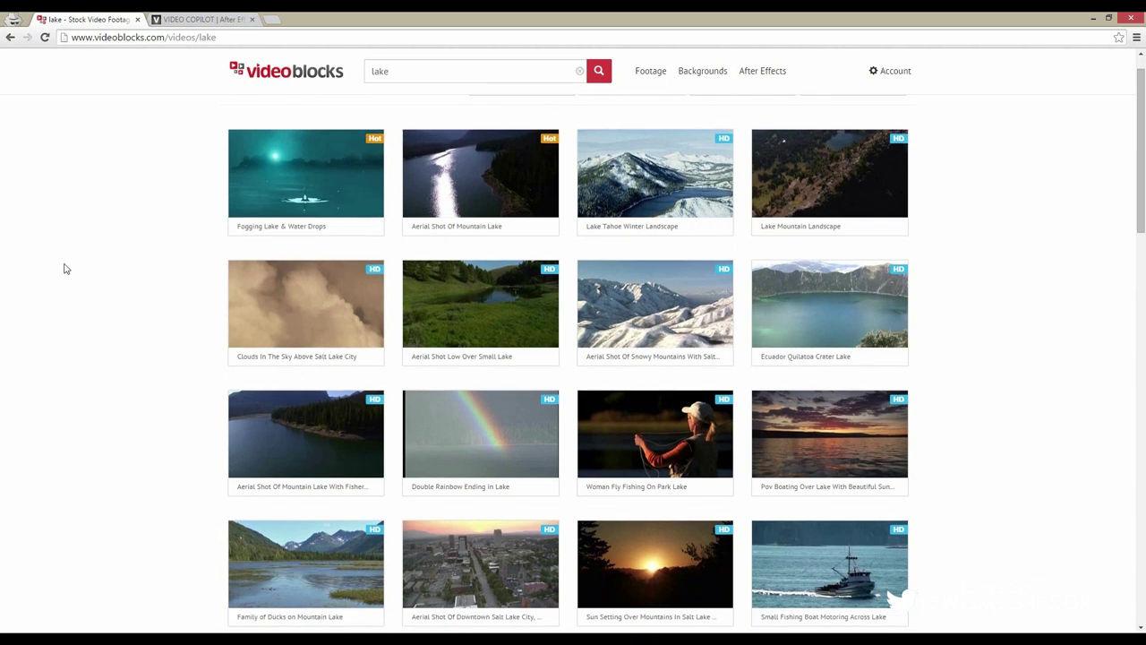
Step: Download the fishing variant of Aerial Shot Of Mountain Lake and the Lake Mountain Landscape clip as MP4 files
mouse_move(267, 441)
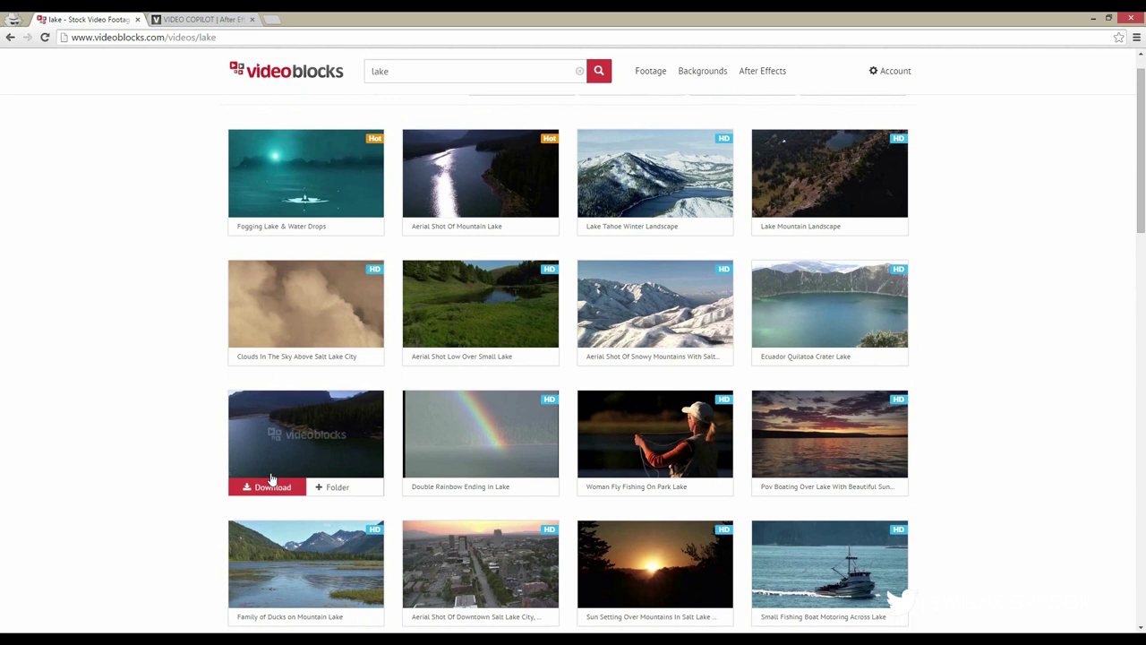
click(260, 488)
click(269, 431)
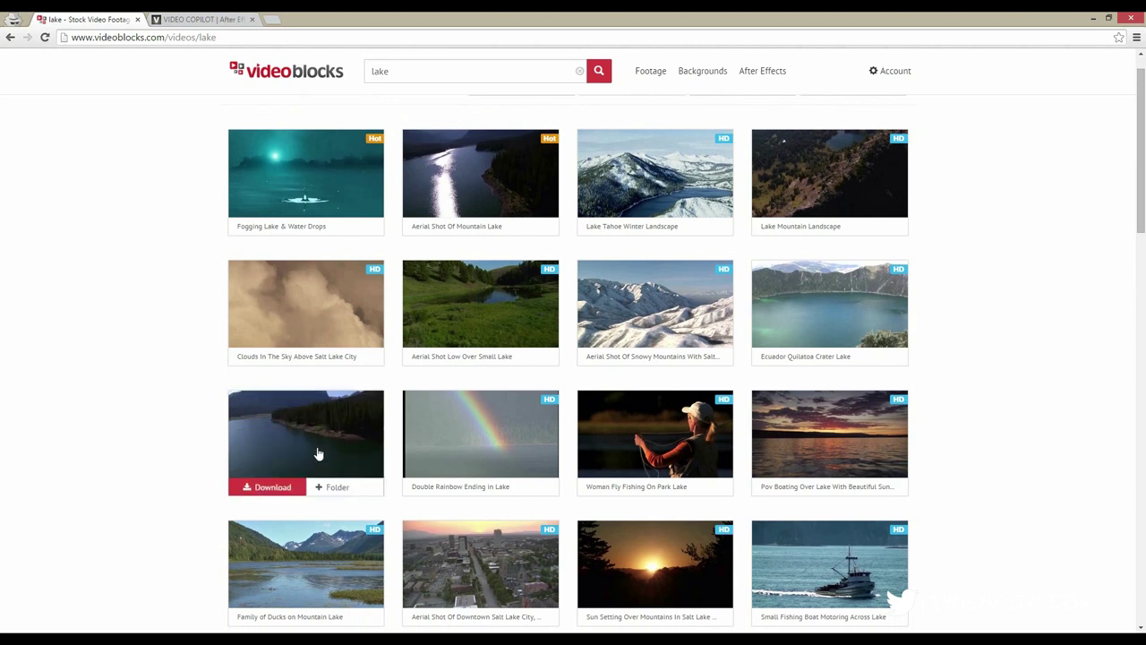
mouse_move(812, 206)
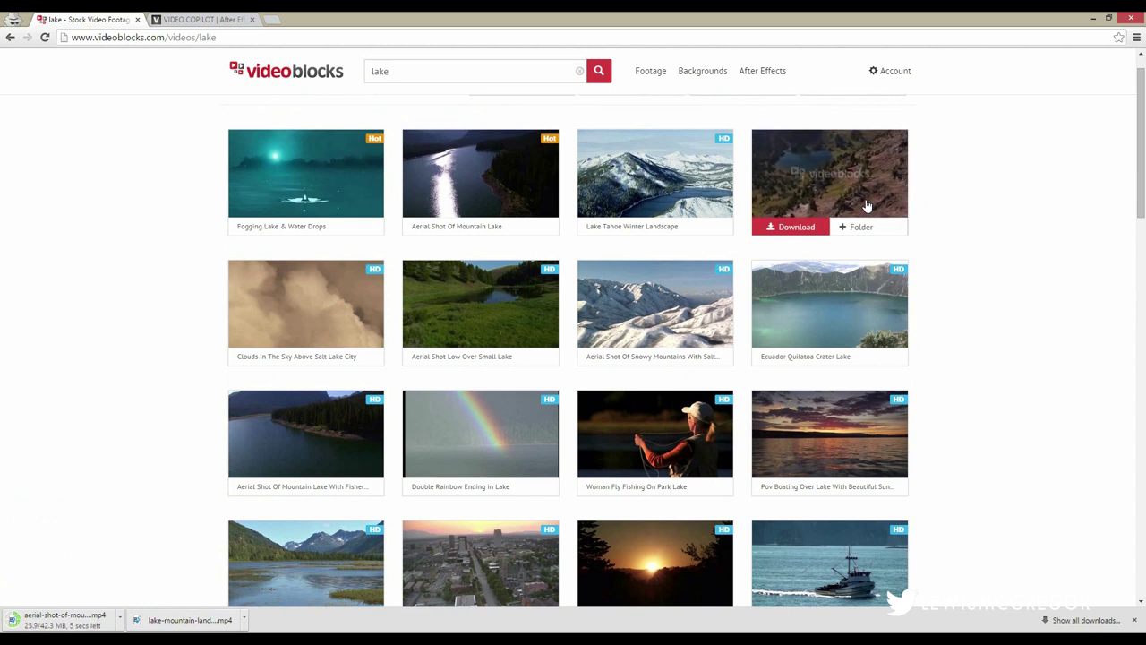
click(778, 225)
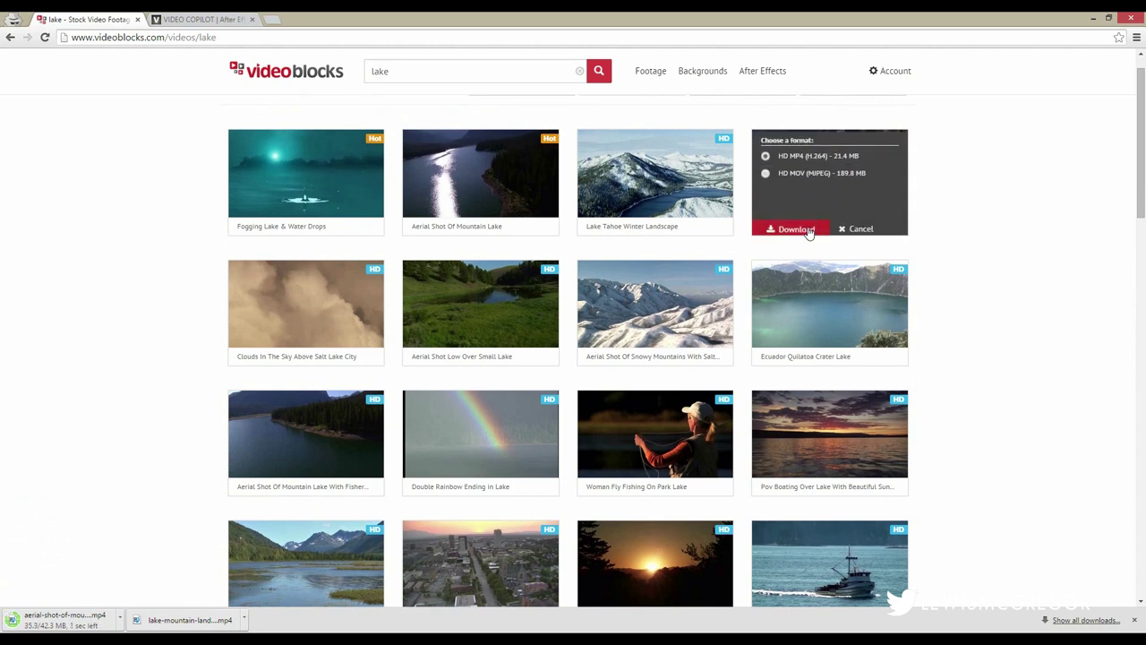
click(809, 230)
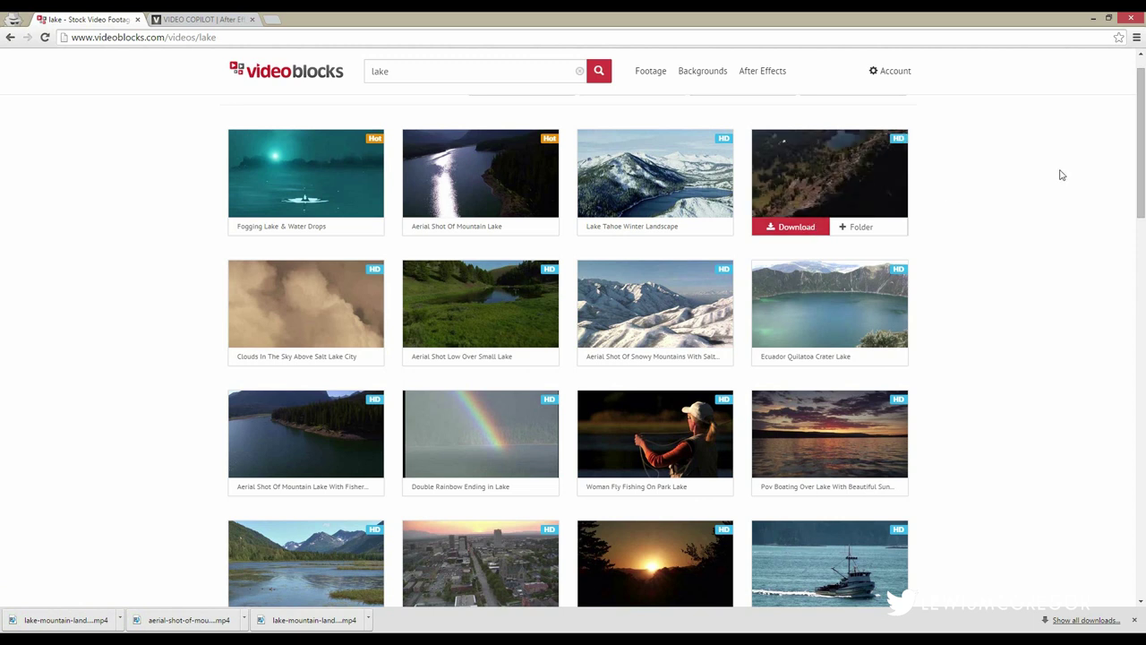
Step: Search the stock library for "police" footage
scroll(633, 180, up, 1)
double_click(415, 71)
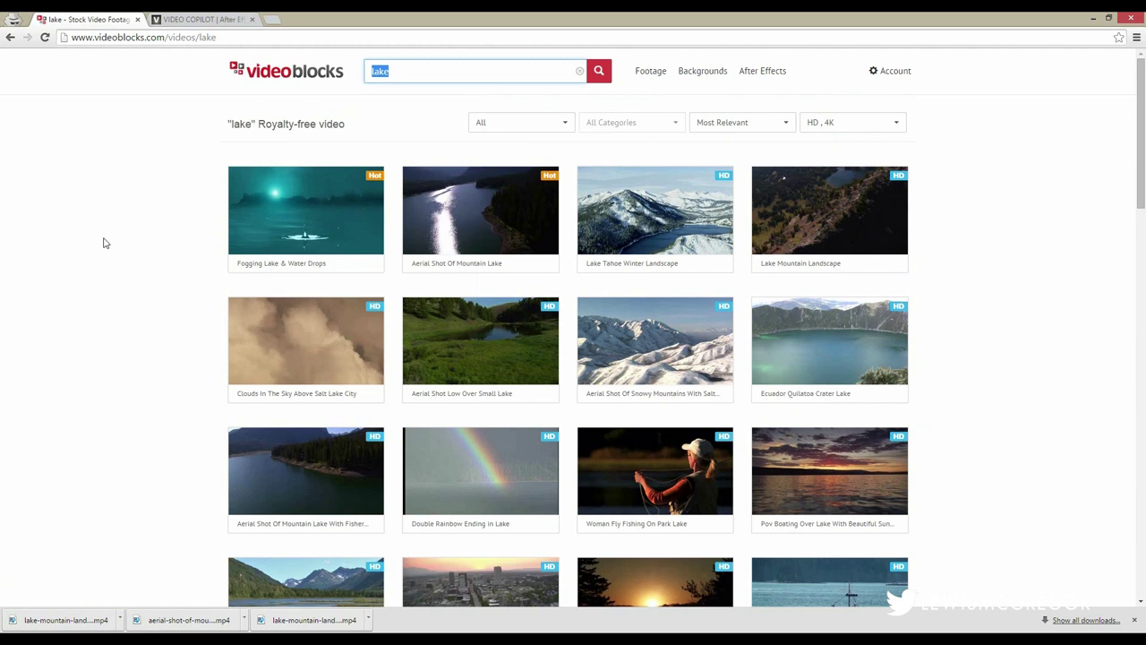
text(polic)
key(Return)
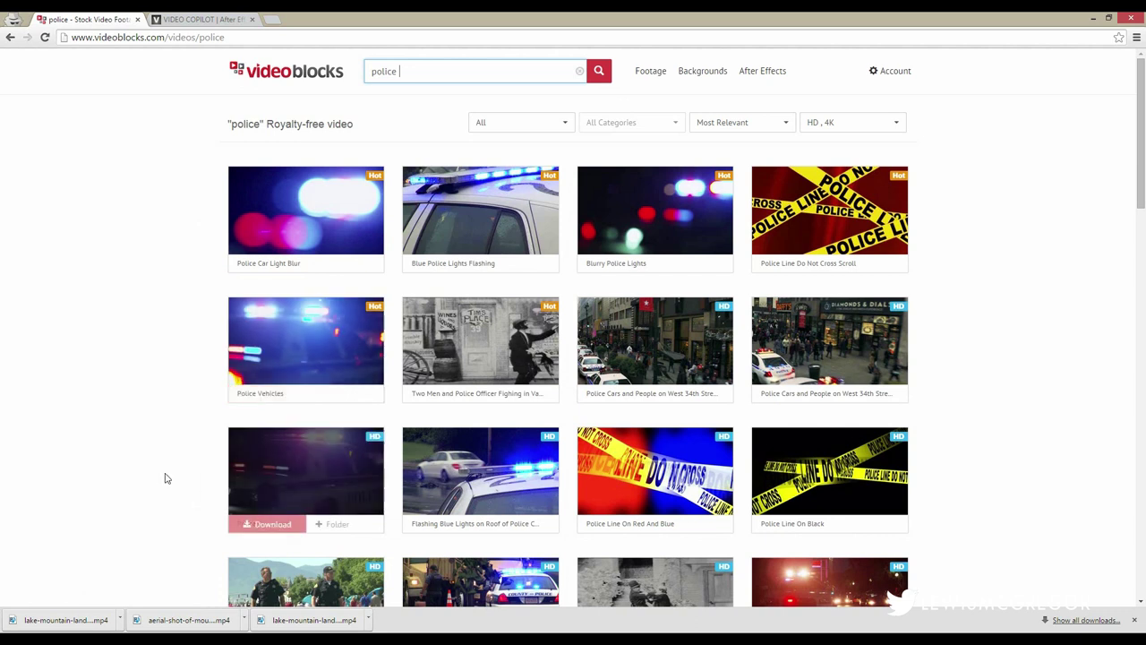
Step: Download the Police Car Light Blur clip in HD MP4 (H.264) format
mouse_move(259, 251)
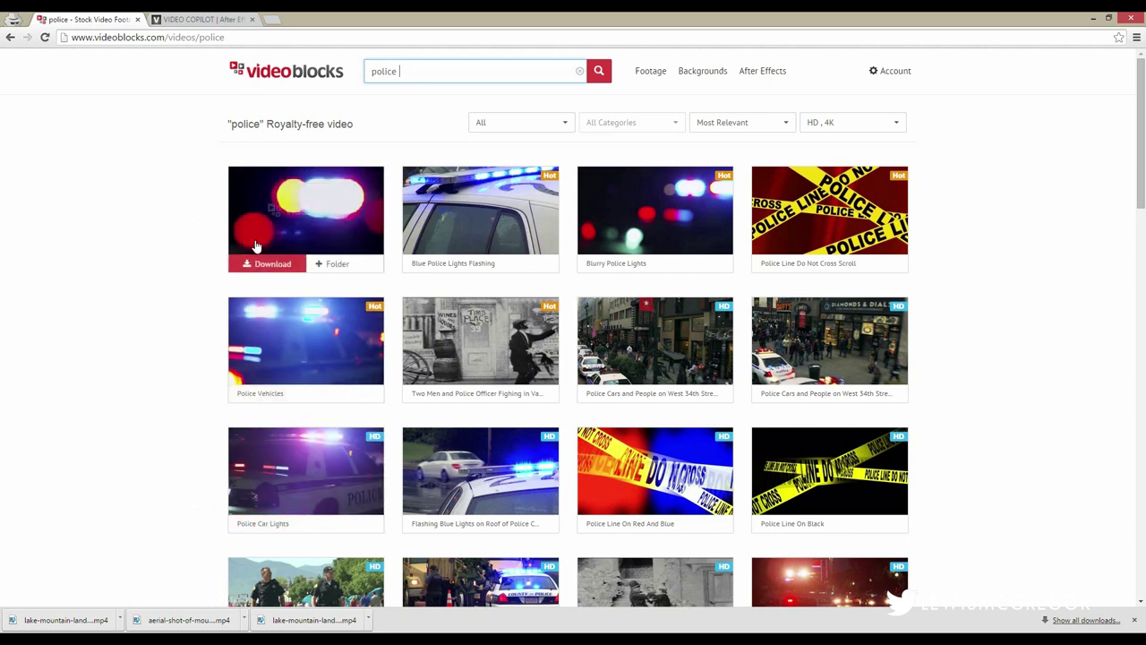
click(269, 264)
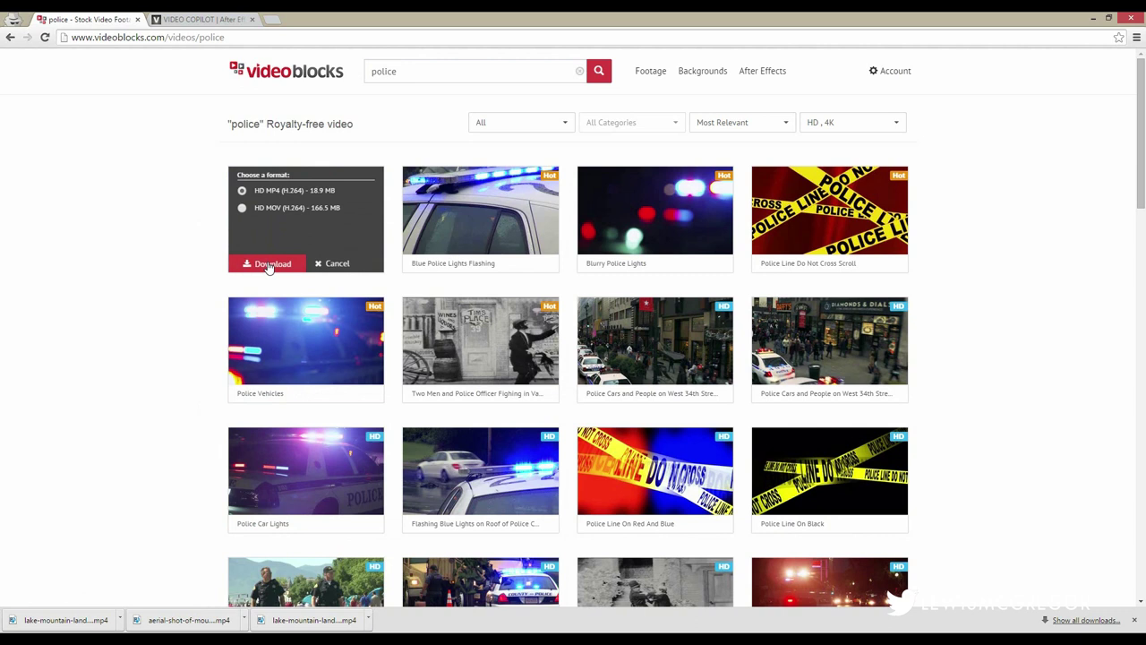
click(268, 264)
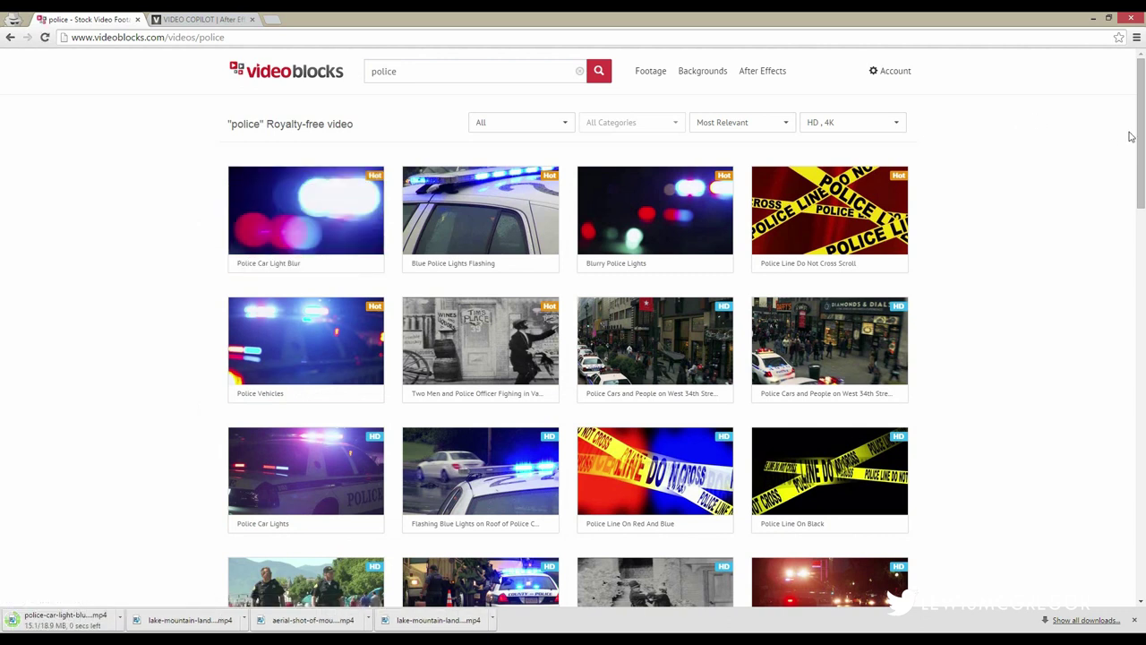
Step: Search the stock library for "death" footage and look through the results
drag(1142, 135, 1142, 191)
scroll(1142, 190, up, 3)
click(421, 74)
drag(372, 71, 408, 68)
click(434, 70)
key(ctrl+a)
text(d)
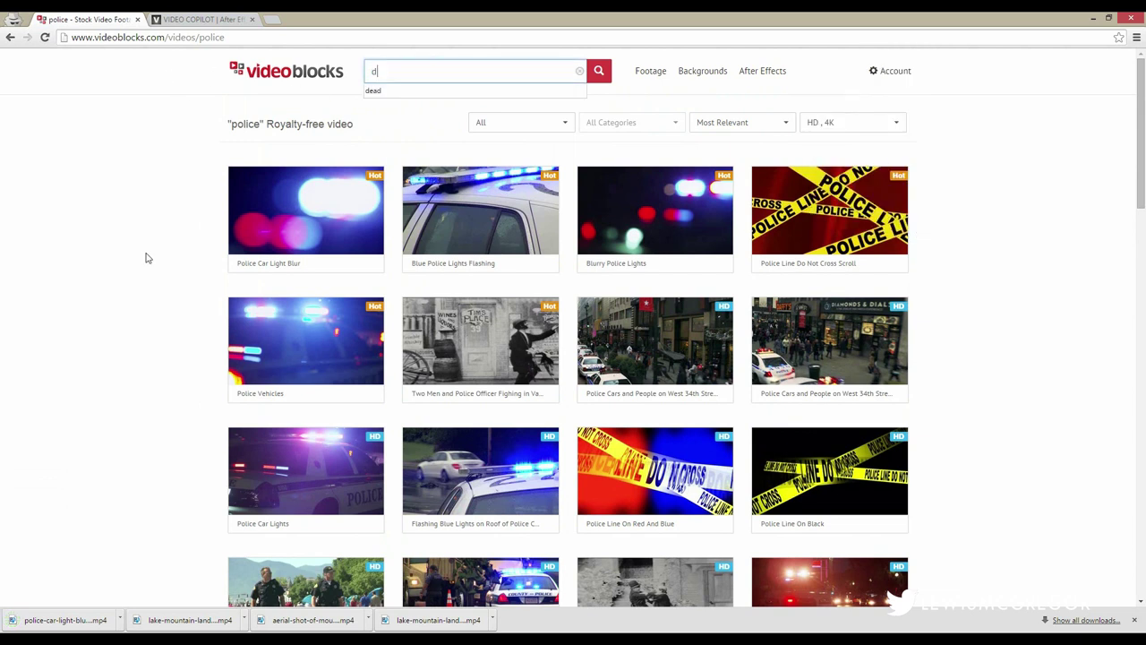
text(eath)
key(Return)
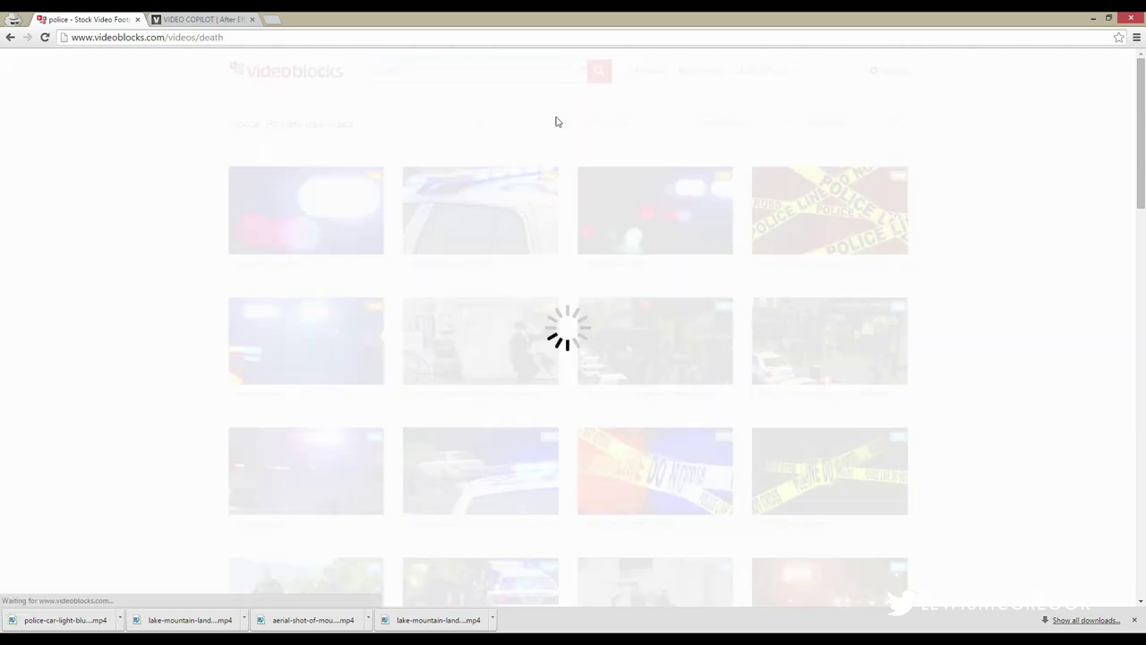
scroll(1143, 215, down, 4)
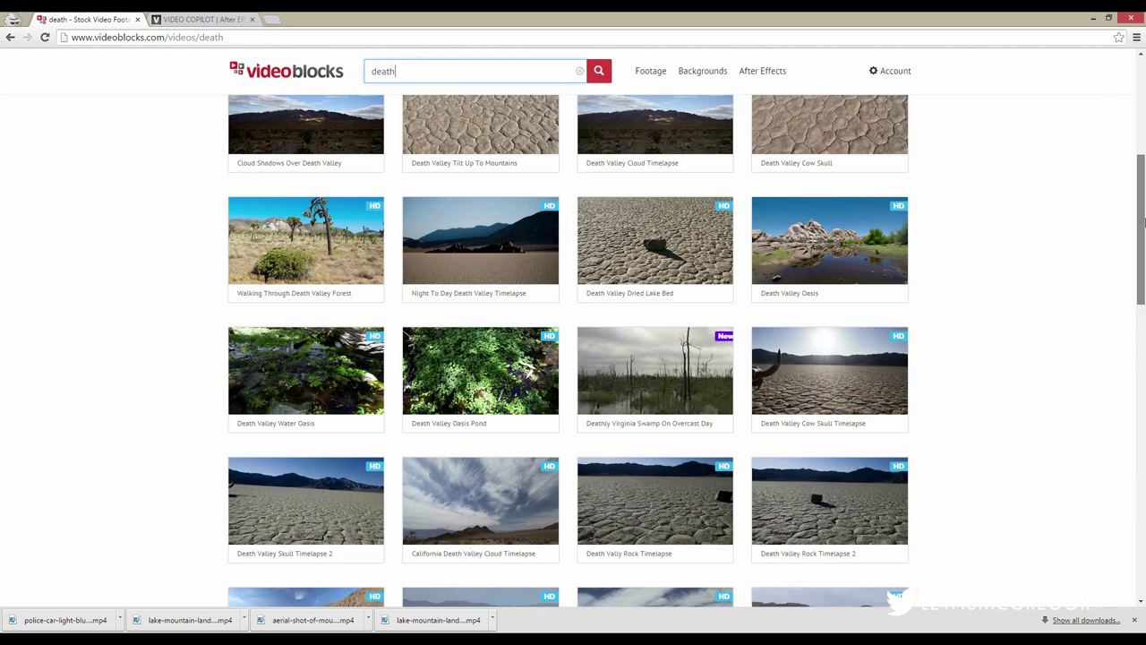
scroll(1143, 222, down, 4)
scroll(573, 358, up, 10)
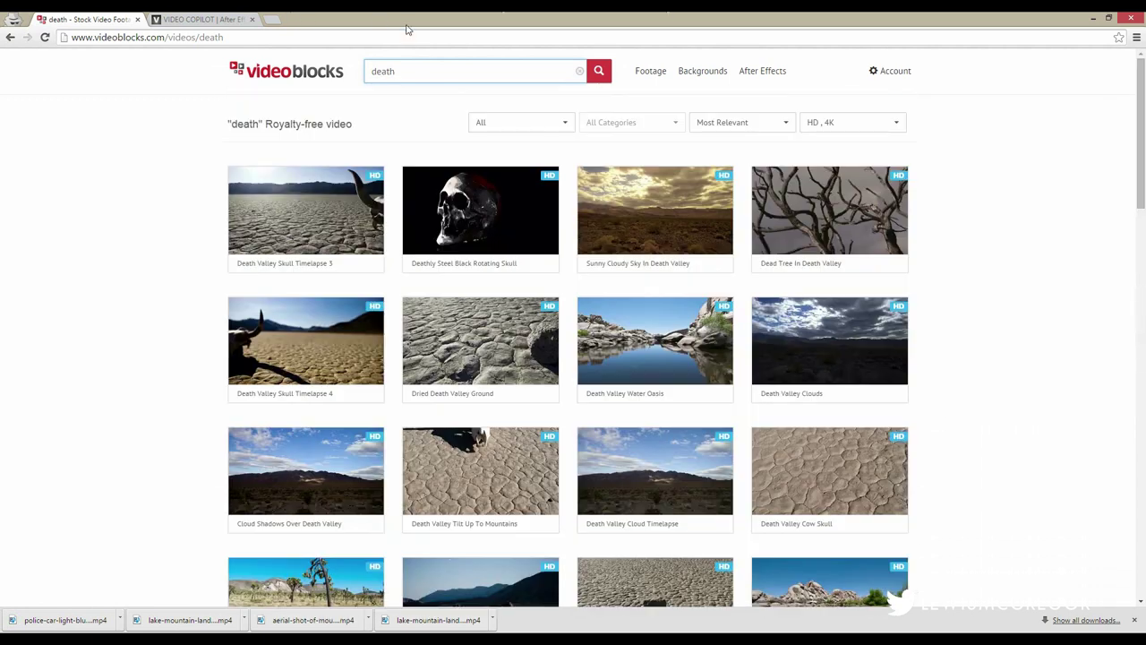
Step: Search the stock library for "crow" footage
key(ctrl+a)
text(crow)
key(Return)
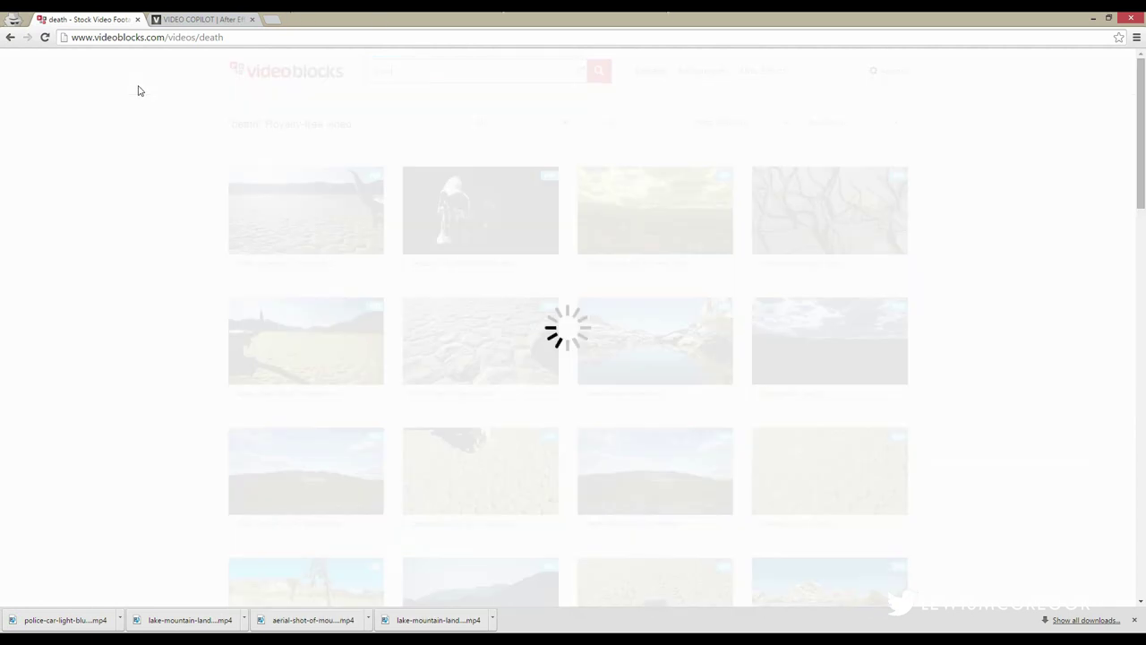
Step: Download the Flock of Crows Eating Dead Hare and Crow on a Stump clips in HD MP4 (H.264) format
mouse_move(769, 270)
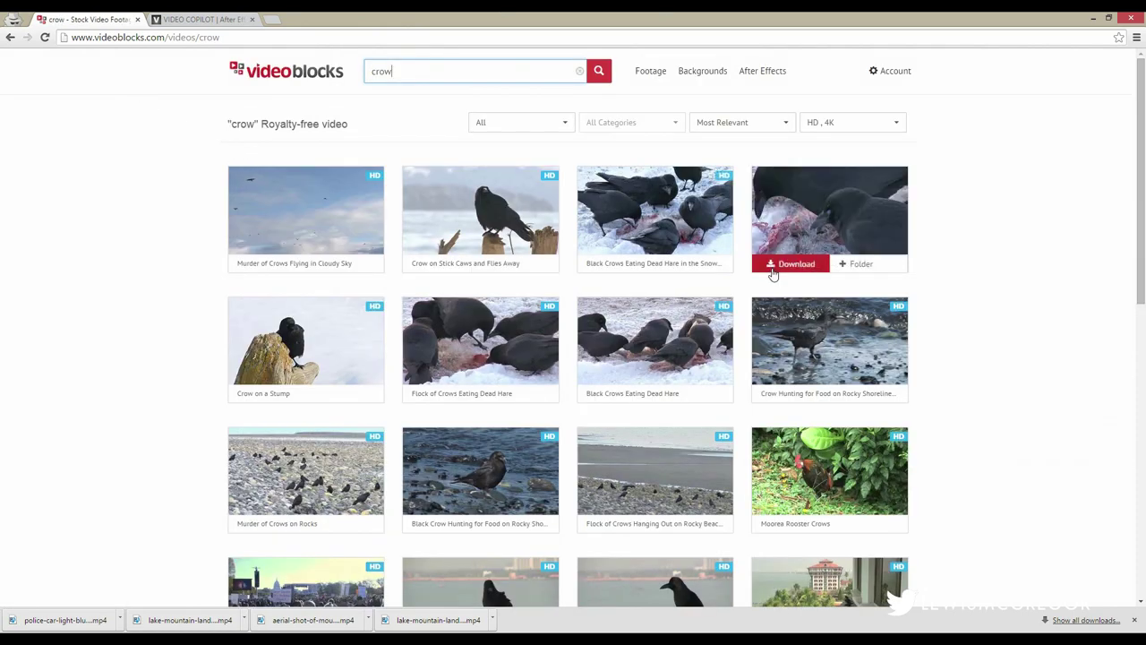
click(434, 395)
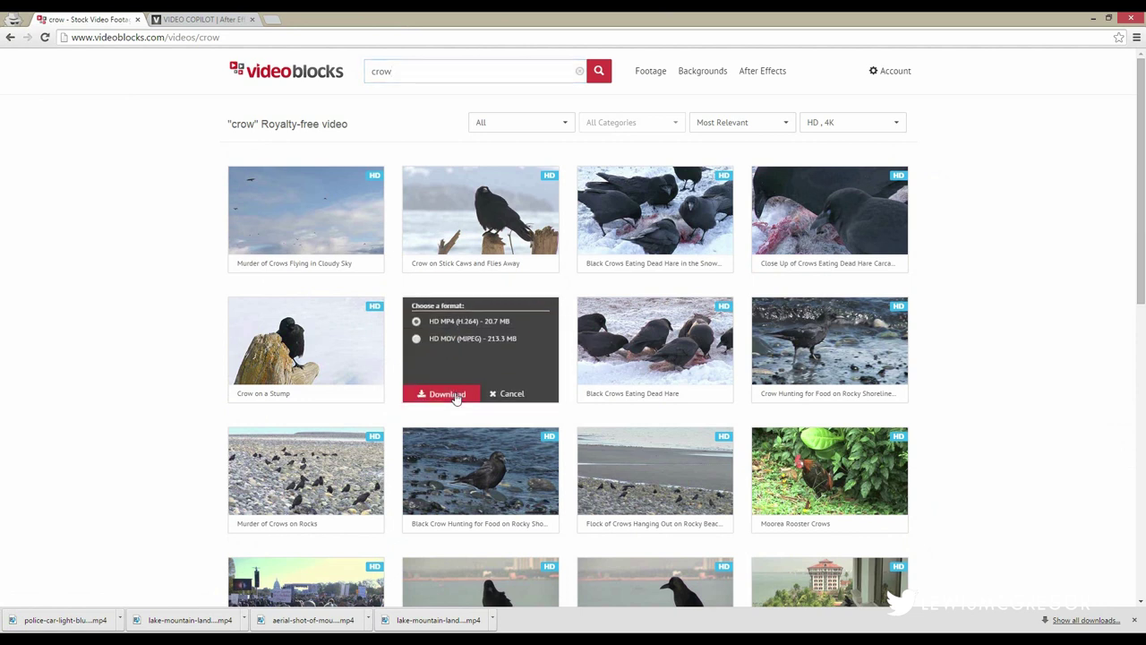
click(437, 400)
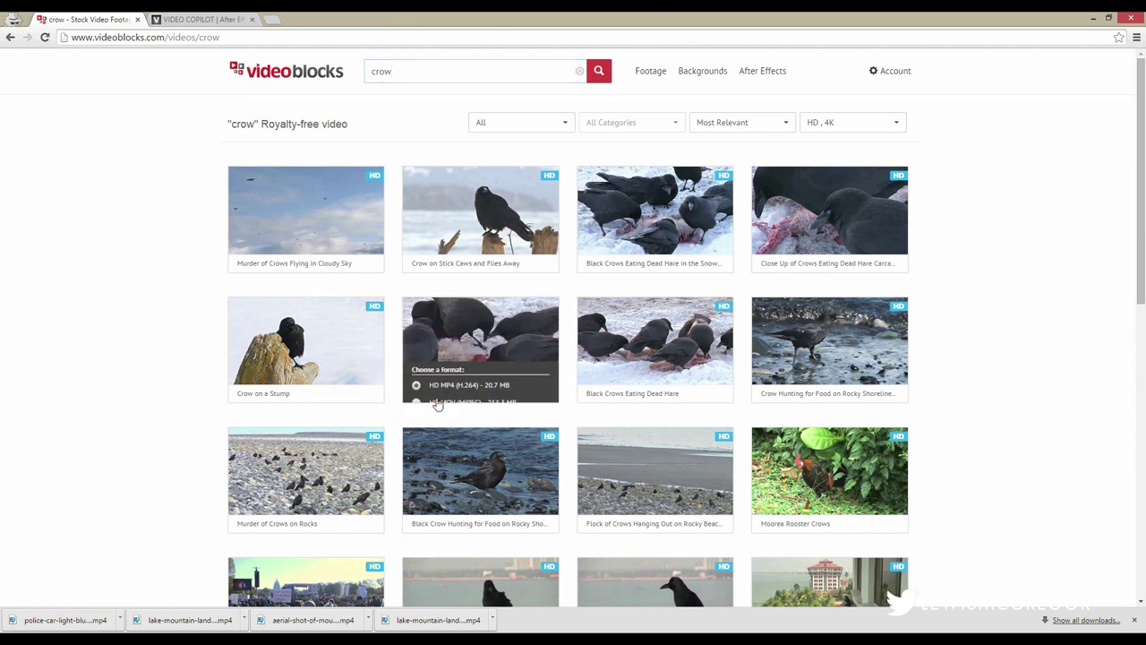
mouse_move(443, 441)
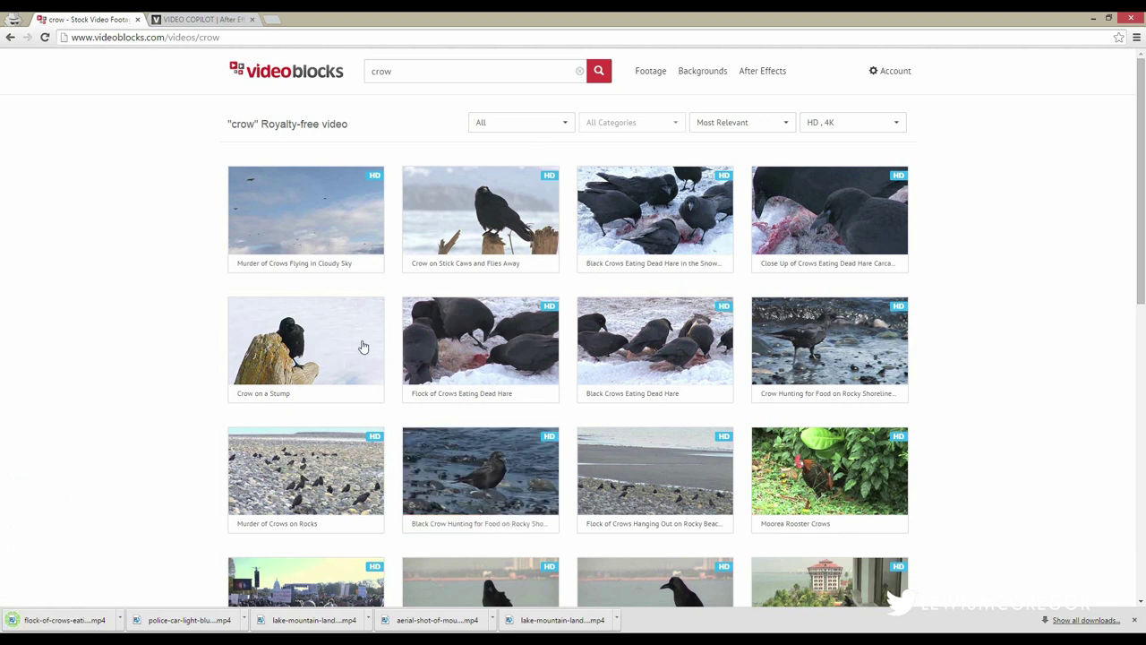
mouse_move(249, 376)
click(254, 405)
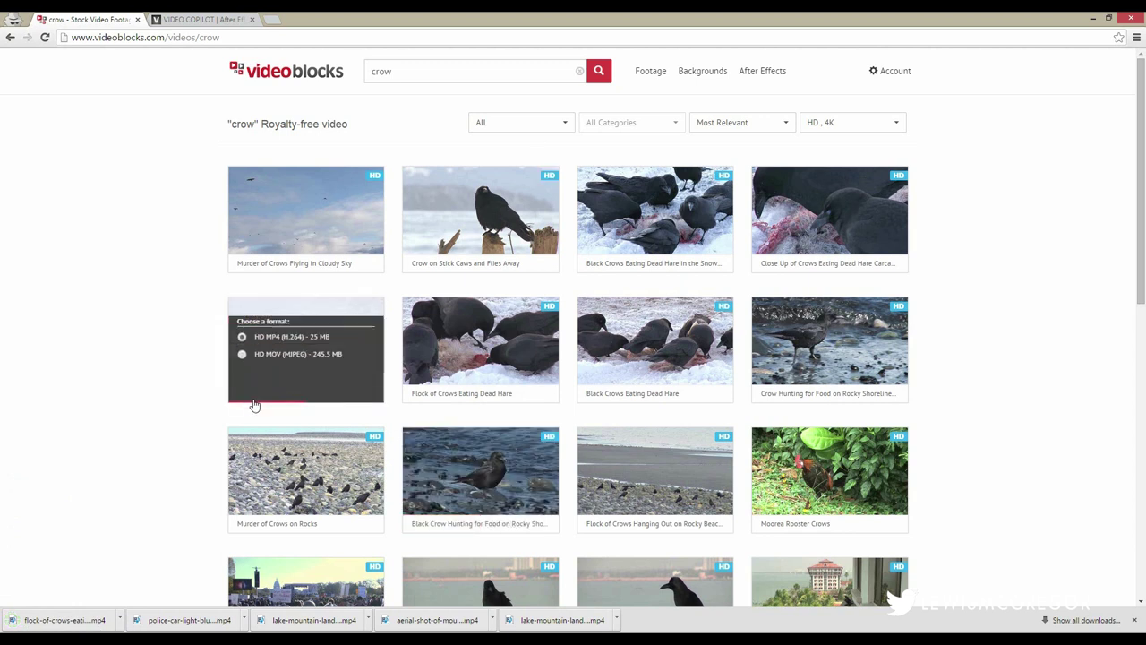
click(254, 405)
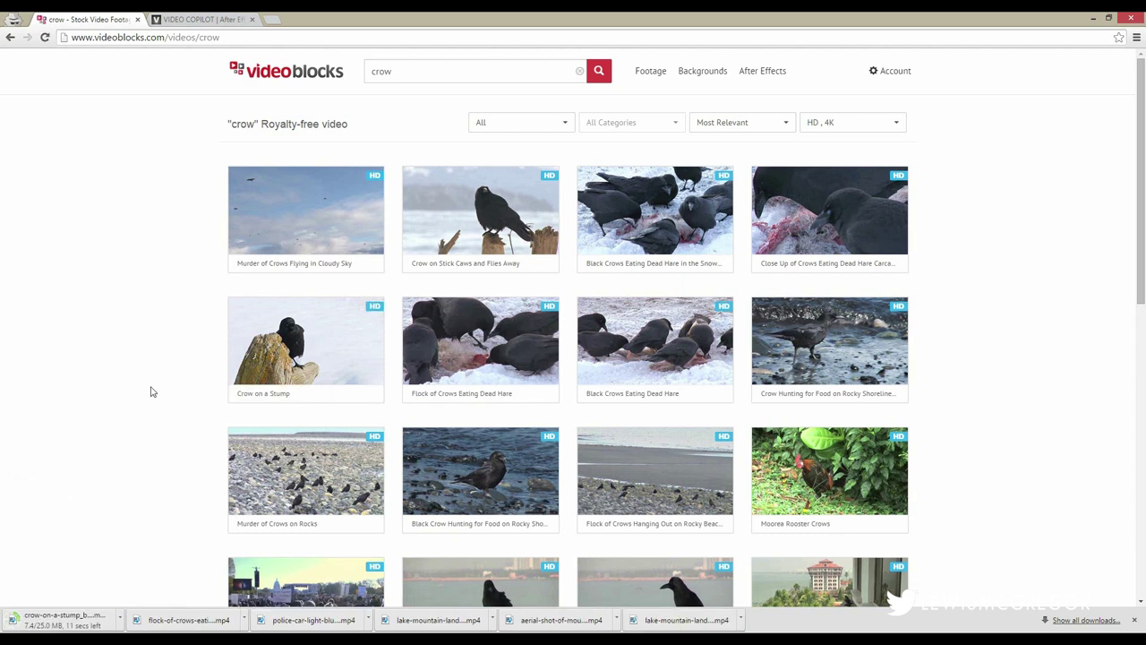
mouse_move(256, 217)
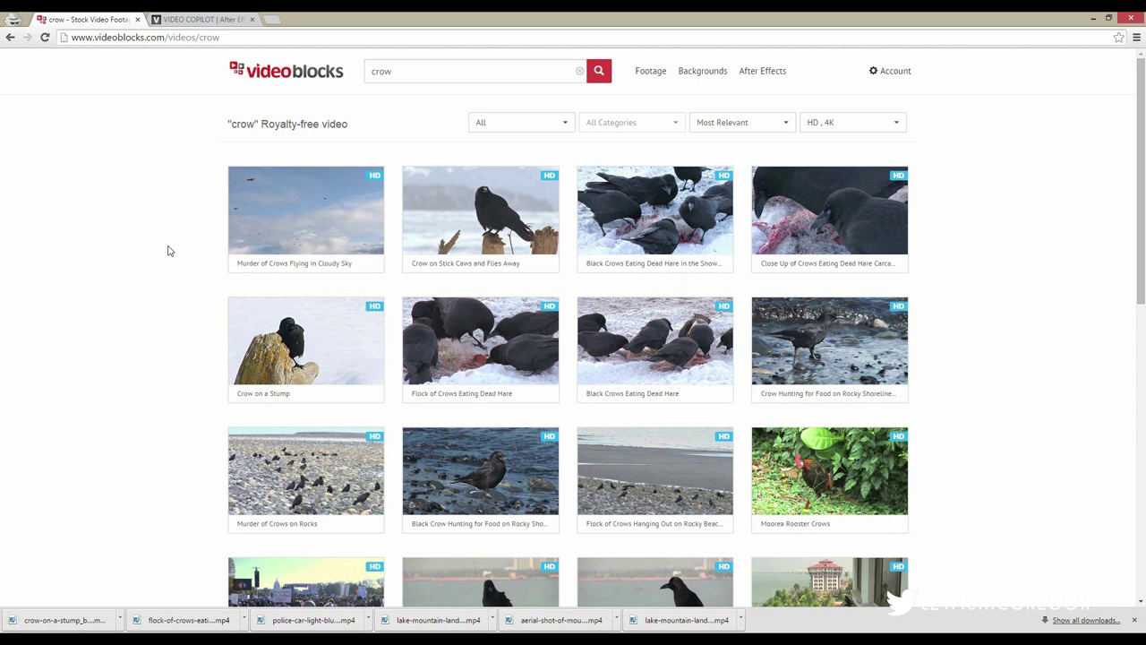
Step: Search the stock library for "time lapse" footage and look through the results
double_click(399, 72)
key(BackSpace)
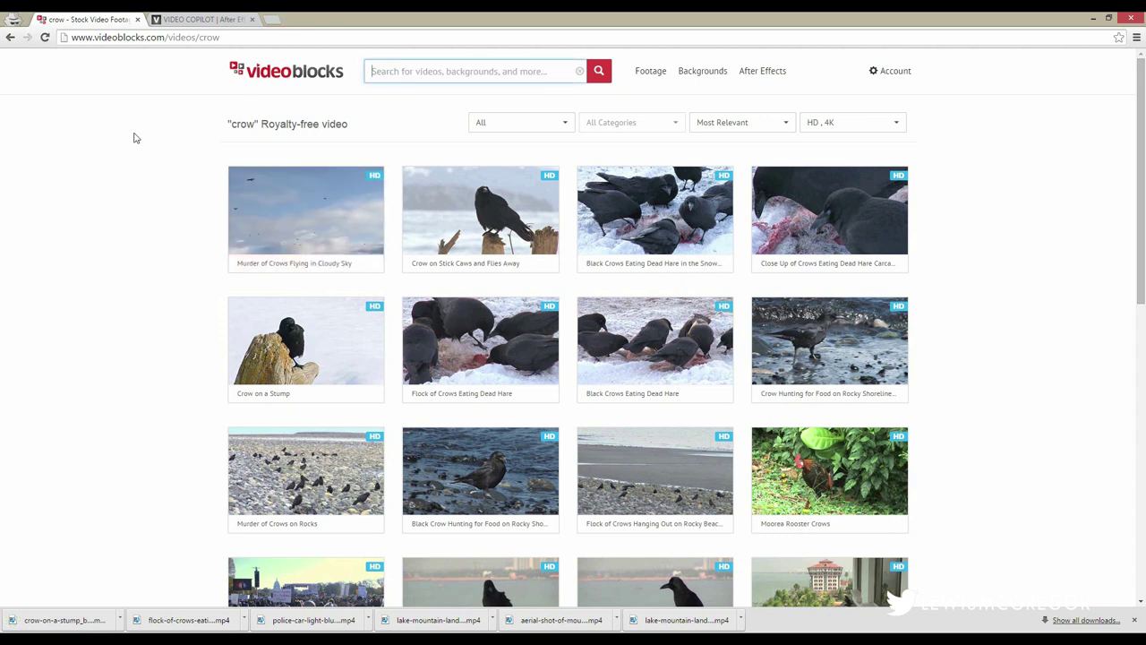
text(time)
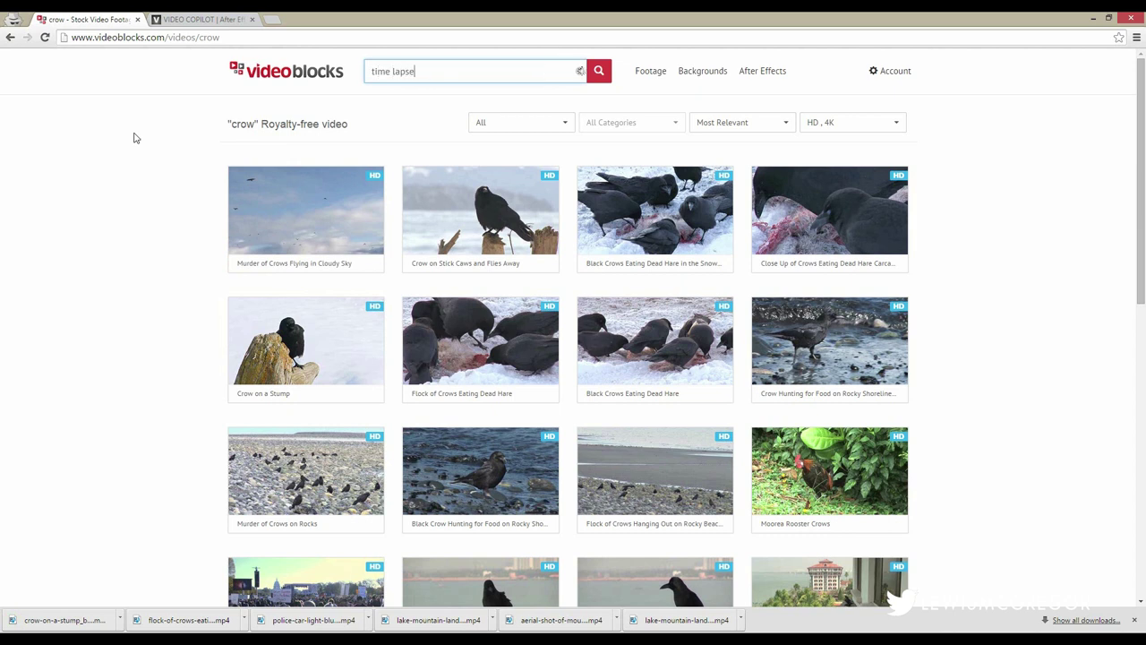
text( lapse)
key(Return)
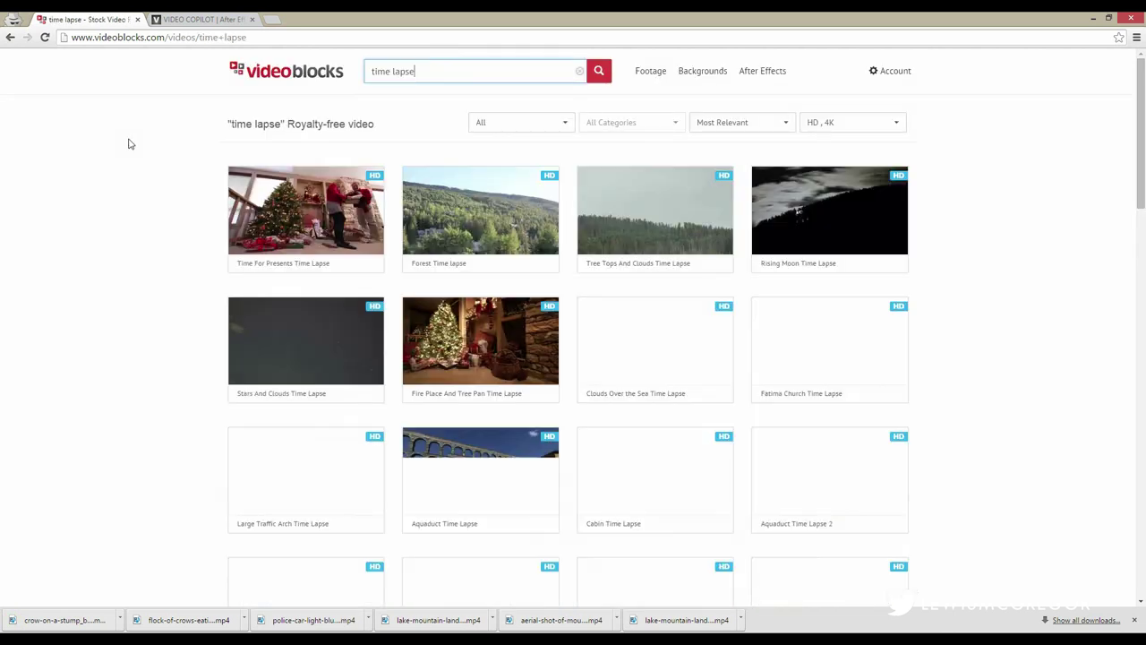
scroll(129, 143, down, 4)
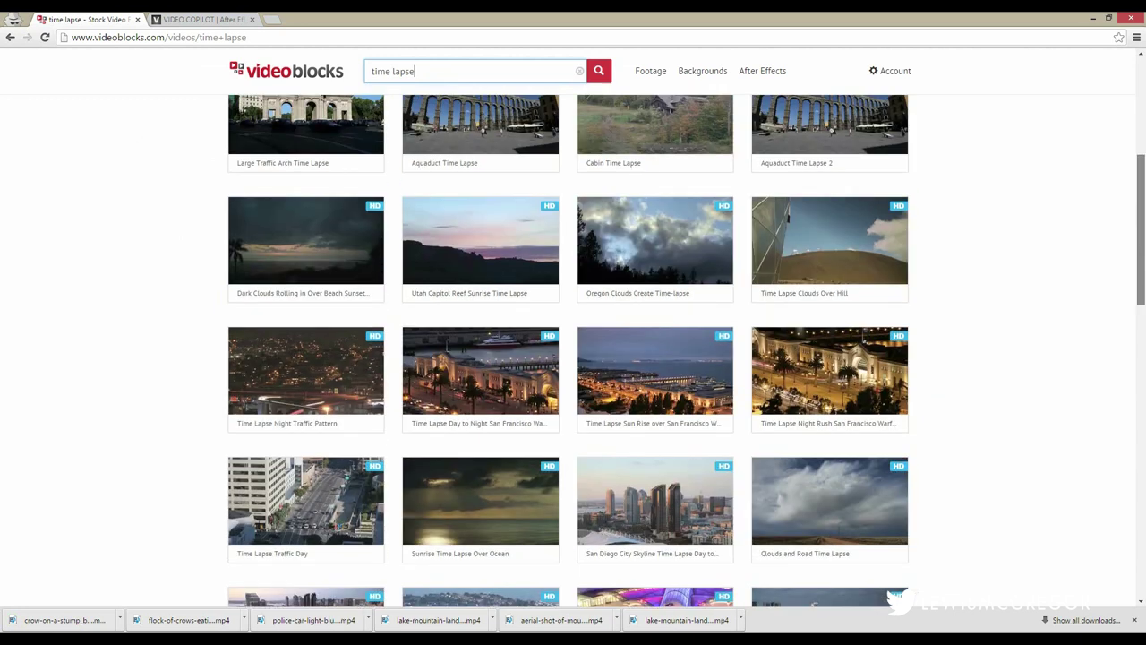
scroll(417, 146, up, 4)
Step: Narrow the footage search to "time lapse forest"
text(fore)
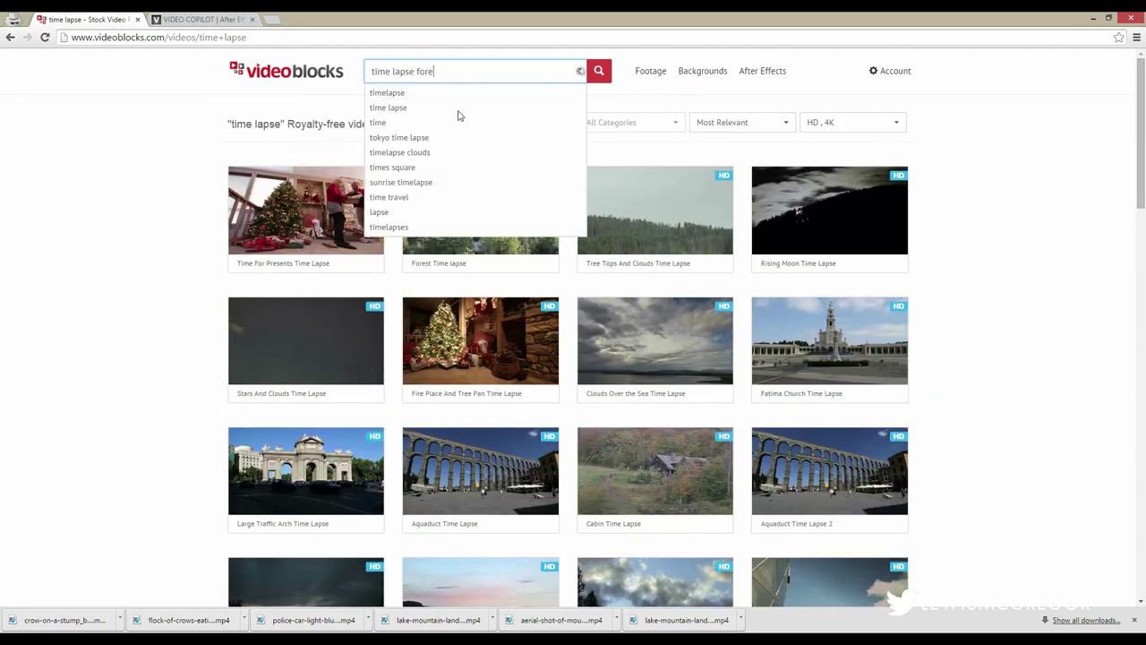
text(st)
key(Return)
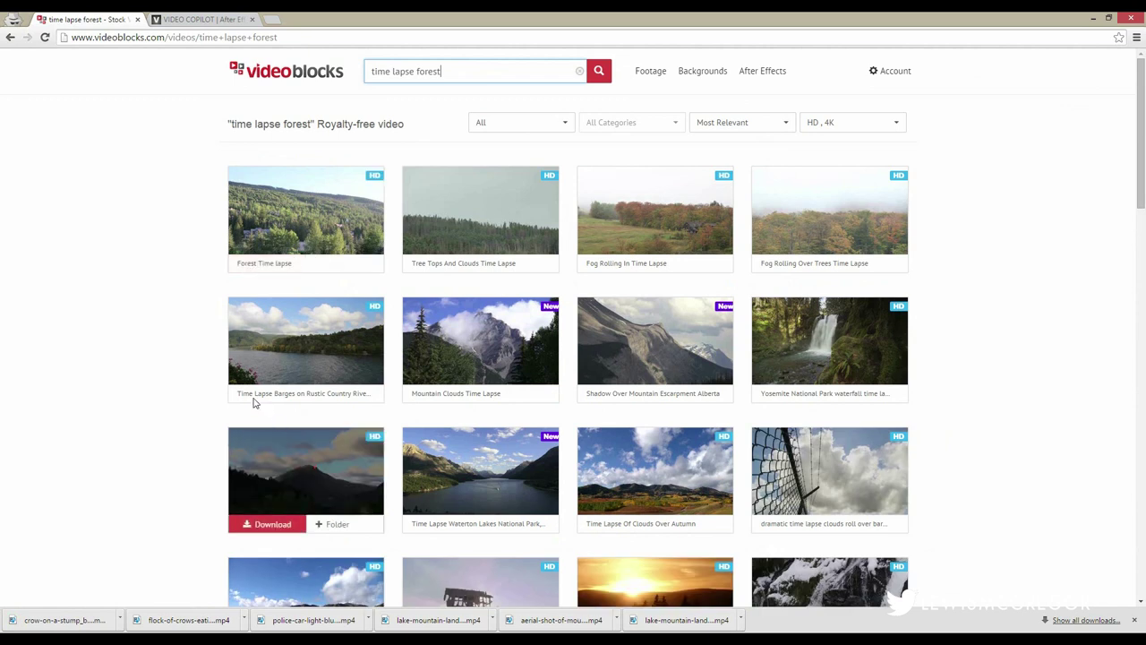
Step: Download the Time Lapse Barges on Rustic Country clip in HD MP4 (H.264) format
mouse_move(252, 398)
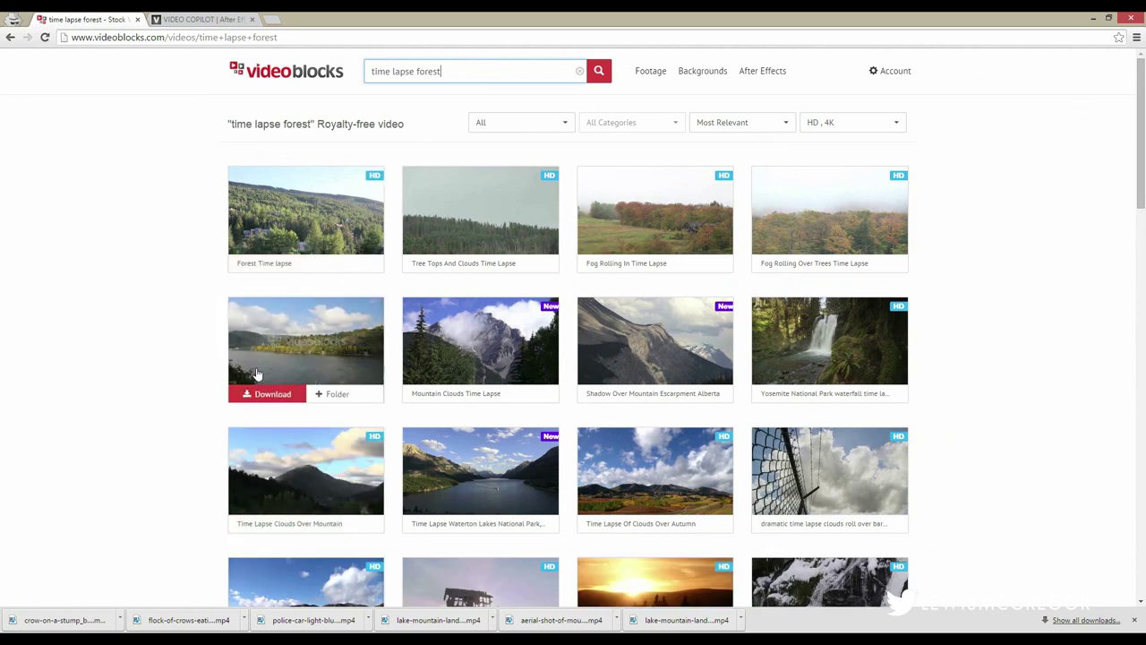
click(272, 394)
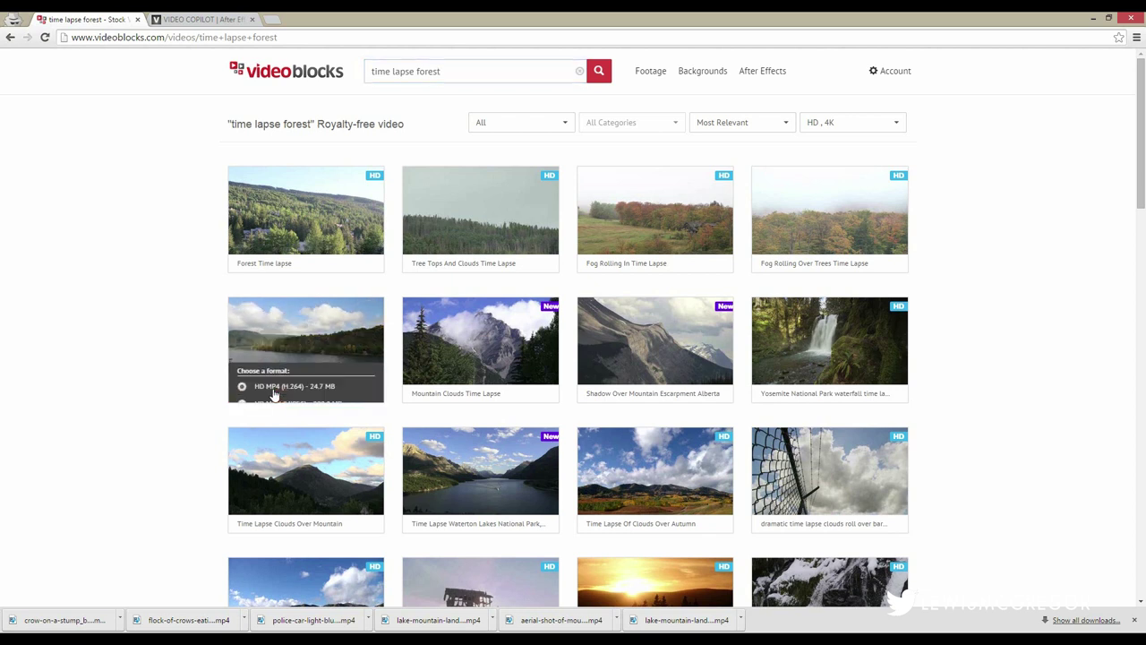
click(273, 395)
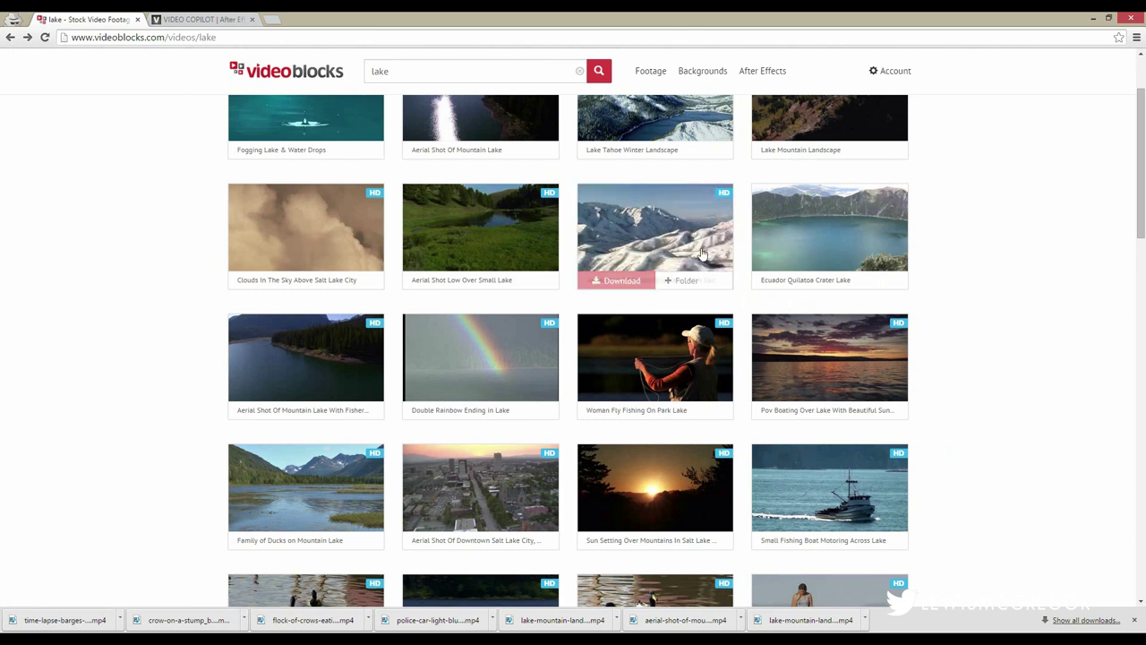
Step: Preview the Aerial Shot Of Snowy Mountains With Salt Lake Valley clip on its own page and return to the lake results
click(621, 282)
click(687, 235)
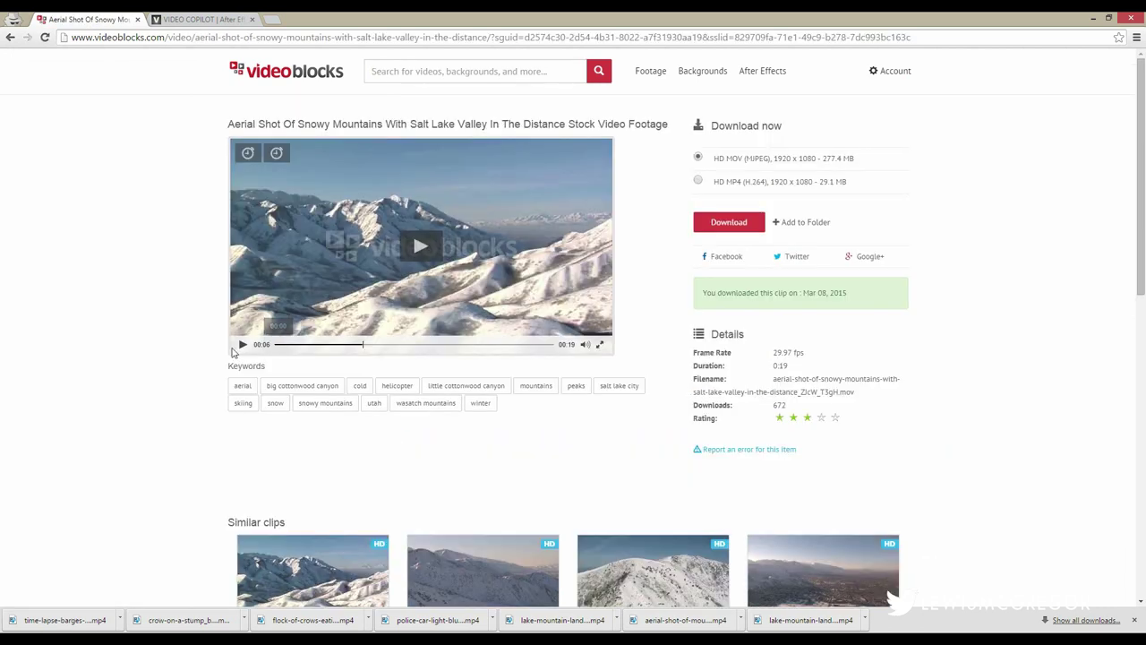
click(242, 344)
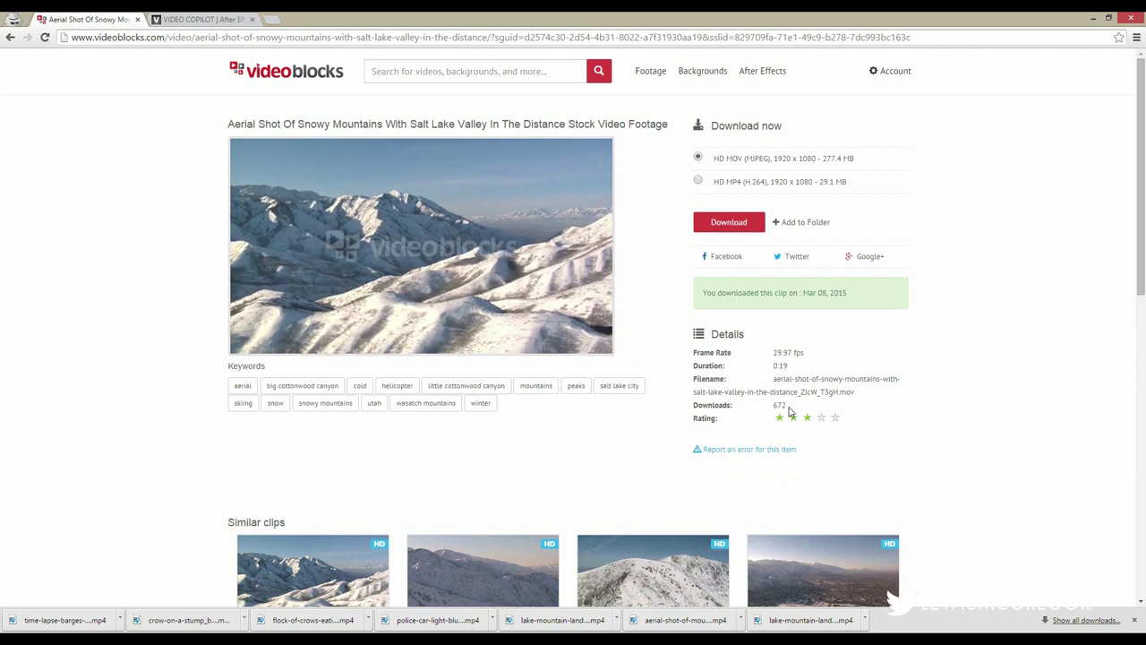
click(9, 39)
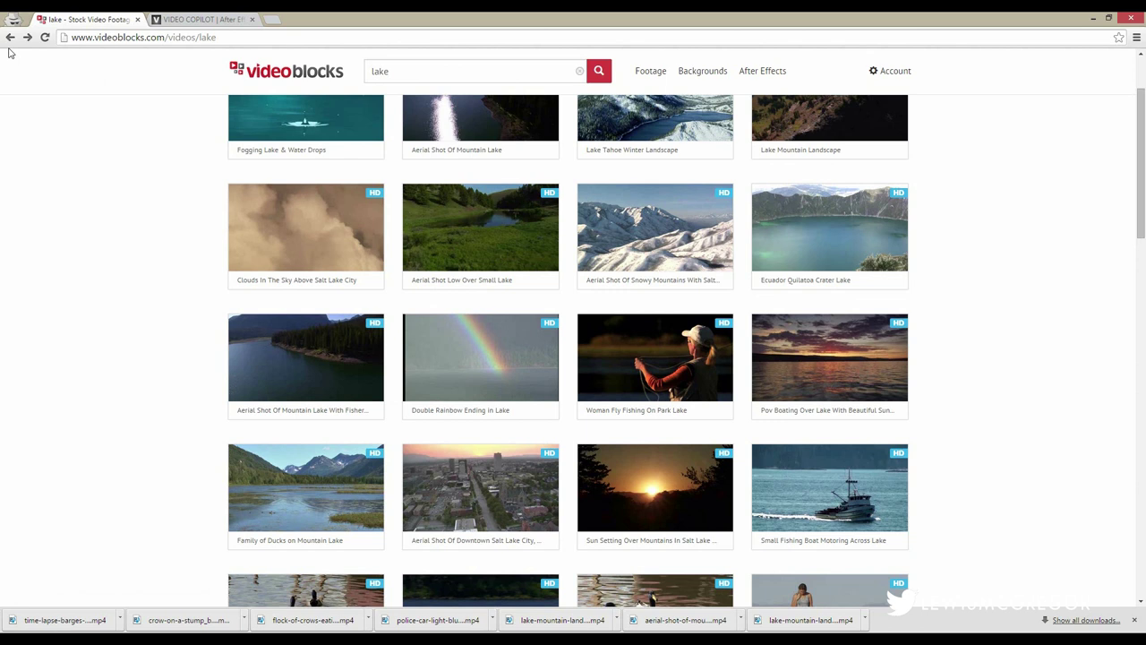
Step: Look over the Set Extensions Footage Online post on the Video Copilot site, close it and return to VideoBlocks
click(170, 19)
drag(1141, 117, 1142, 166)
drag(1143, 182, 1142, 124)
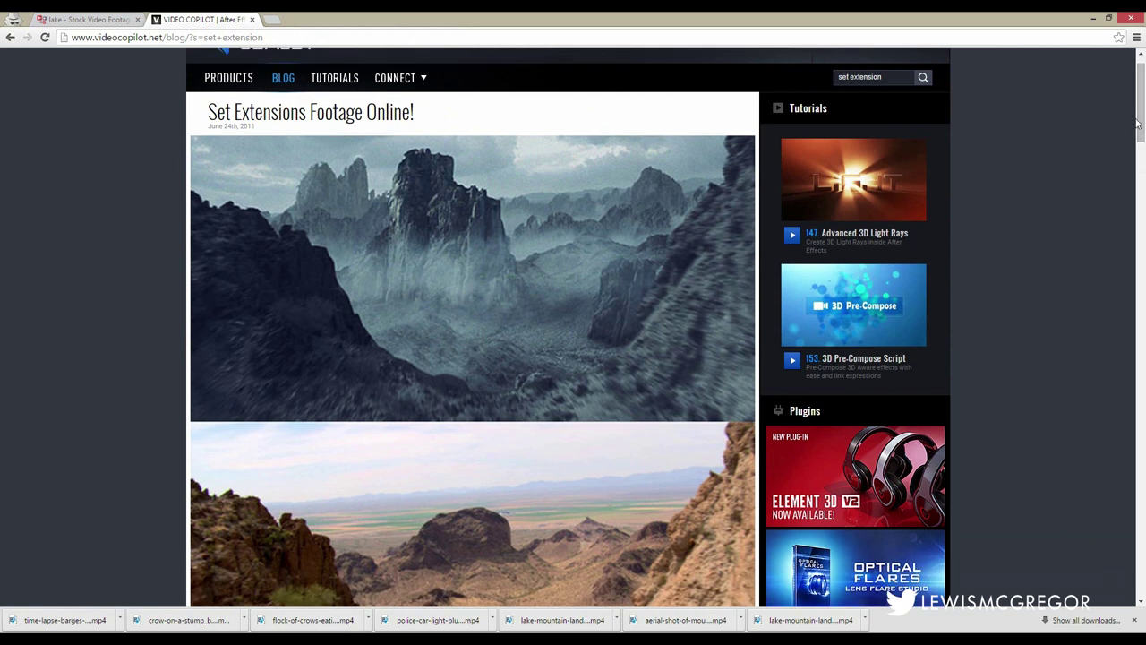
key(ctrl+shift+Tab)
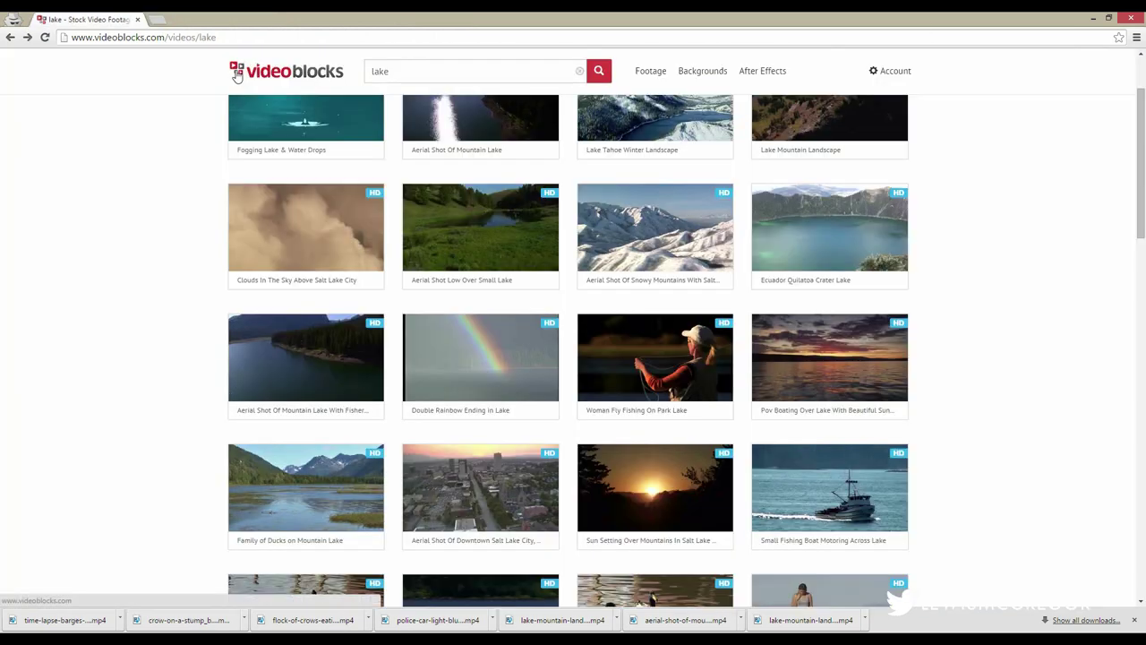